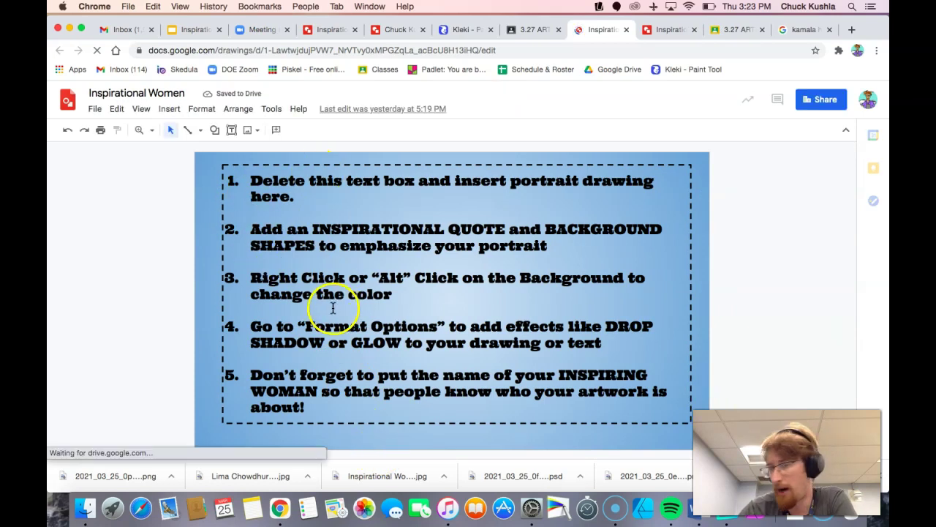
Step: Select the five-step instruction text box in the Inspirational Women template
{"action": "left_click", "coordinate": [333, 306]}
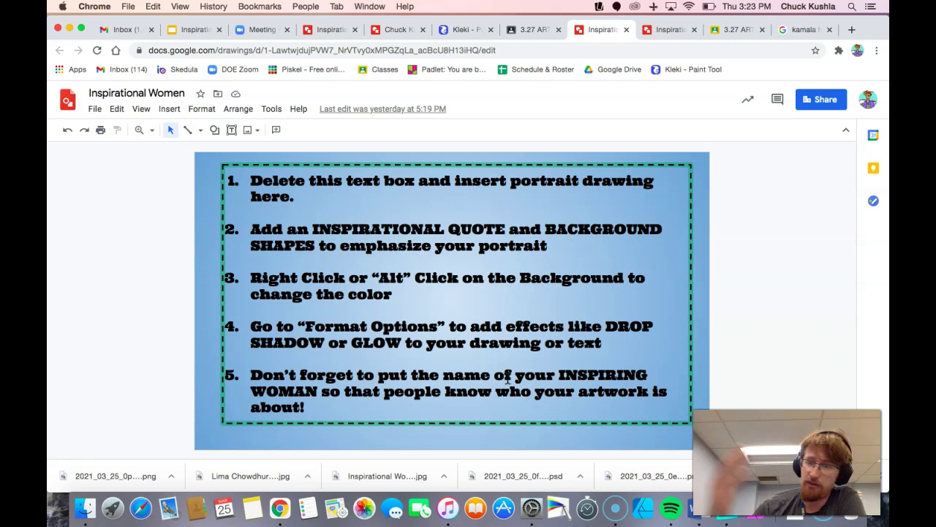
Step: Delete the instruction text box from the student's poster copy
{"action": "left_click", "coordinate": [446, 29]}
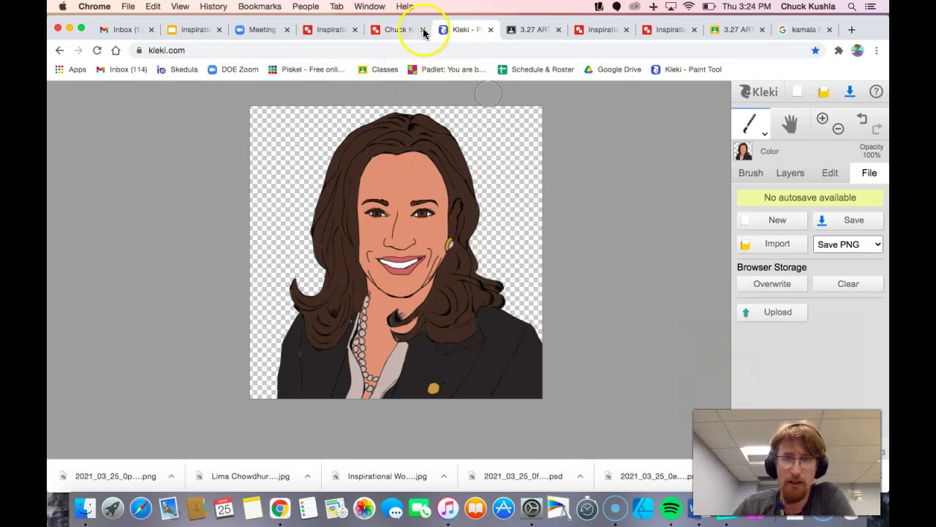
{"action": "left_click", "coordinate": [391, 31]}
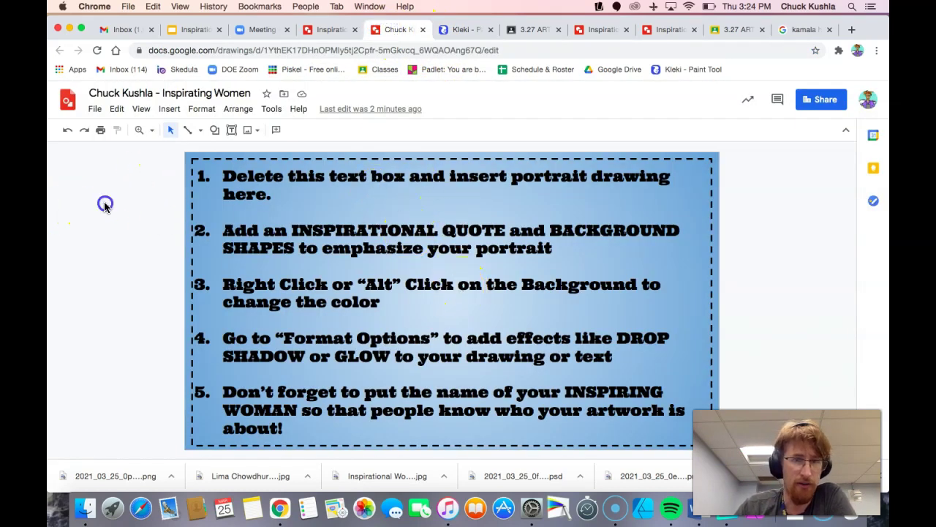
{"action": "left_click", "coordinate": [285, 157]}
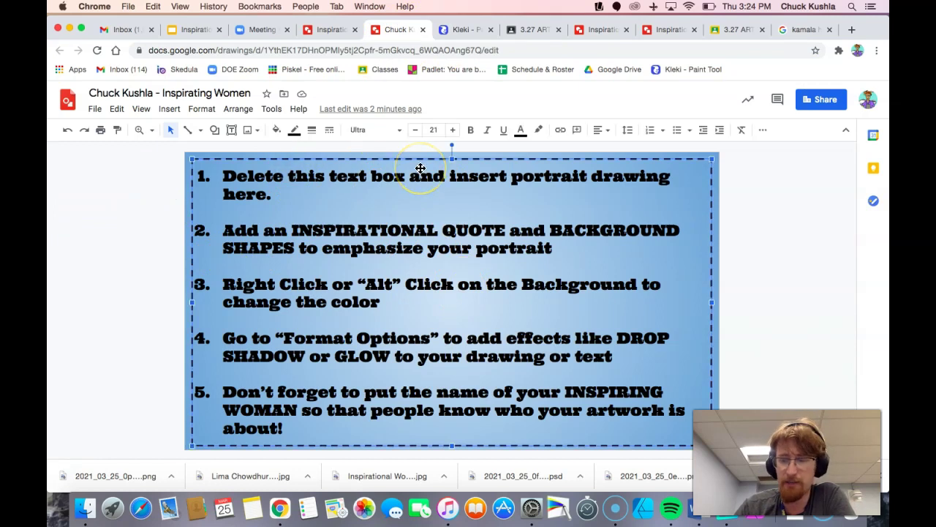
{"action": "key", "text": "Delete"}
{"action": "left_click", "coordinate": [449, 29]}
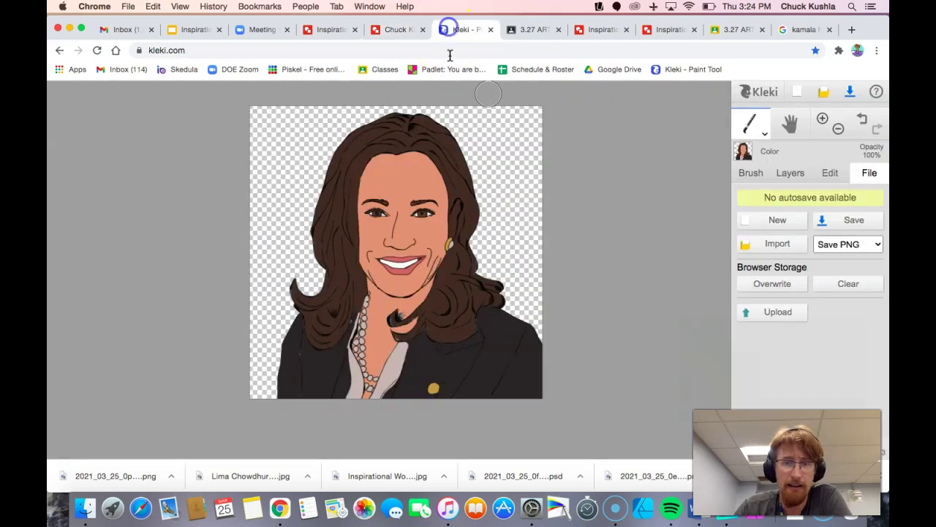
Step: Set the Kleki Background layer's opacity to 0% so it is transparent
{"action": "left_click", "coordinate": [395, 29]}
{"action": "left_click", "coordinate": [448, 29]}
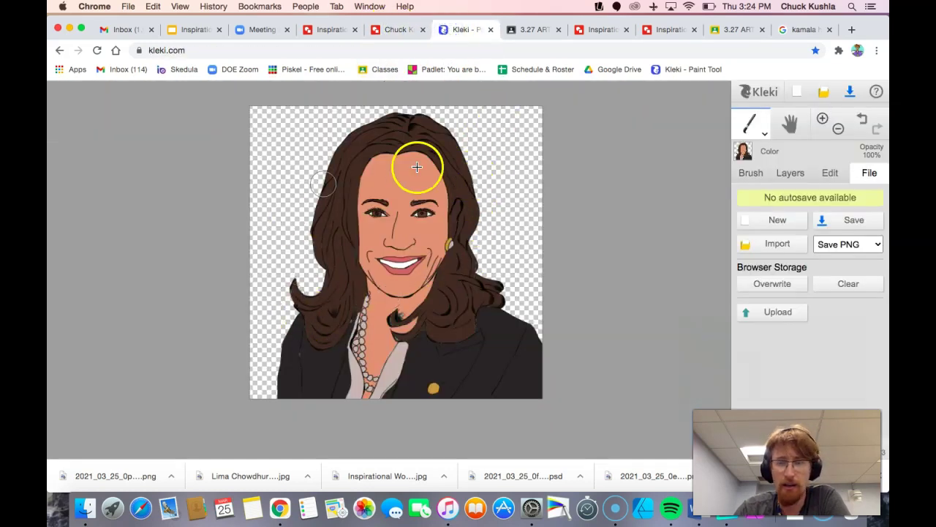
{"action": "left_click", "coordinate": [750, 173]}
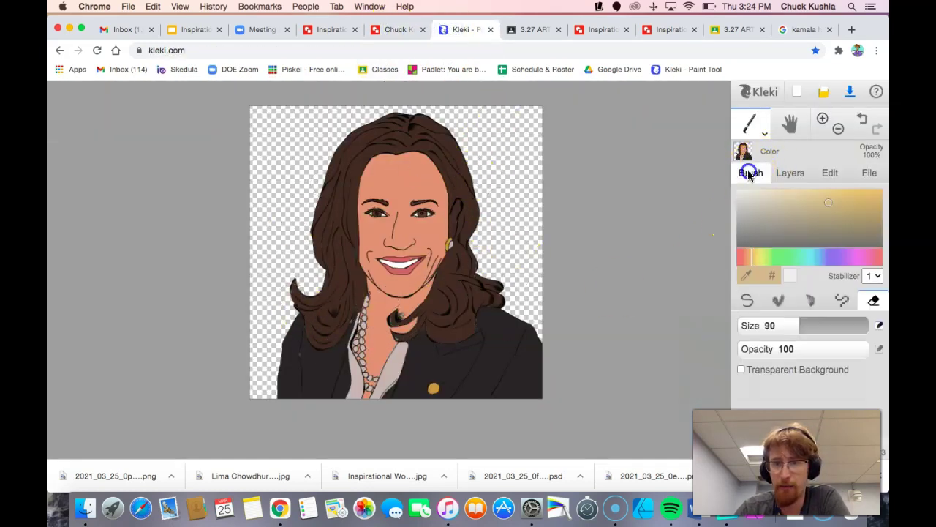
{"action": "left_click", "coordinate": [790, 171]}
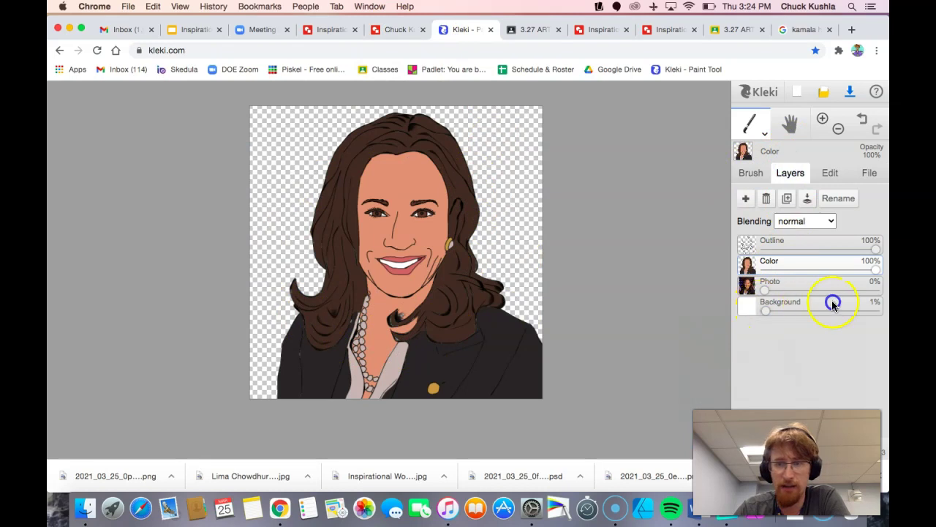
{"action": "left_click_drag", "start_coordinate": [832, 304], "coordinate": [884, 305]}
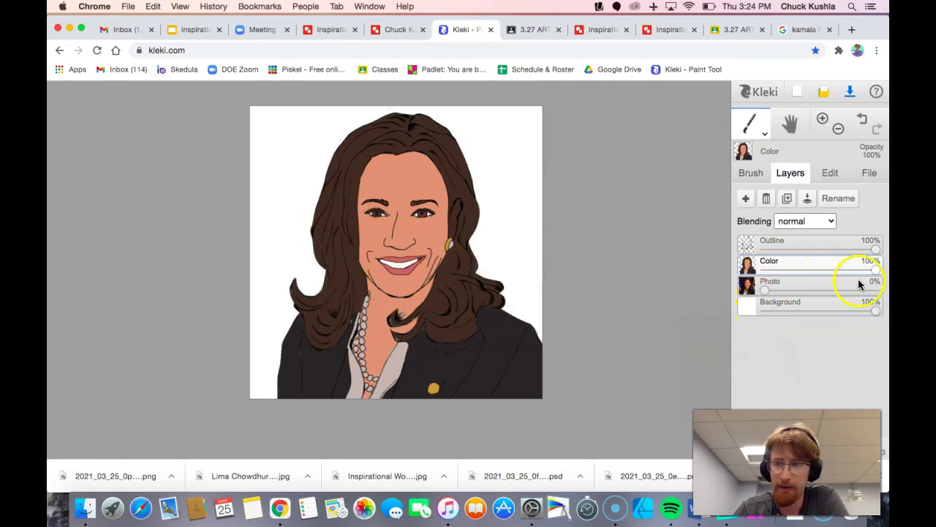
{"action": "left_click_drag", "start_coordinate": [836, 314], "coordinate": [702, 315]}
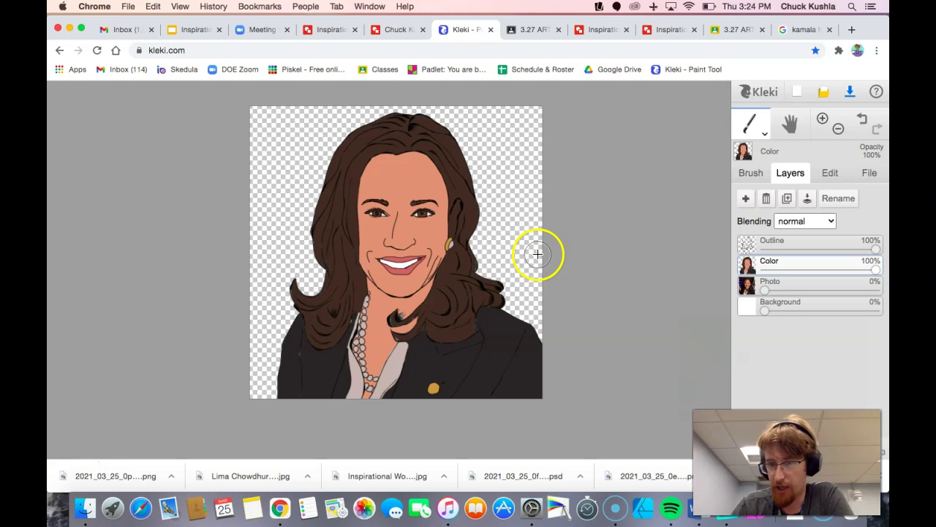
Step: Choose Save PNG as the export format in Kleki's File panel
{"action": "left_click", "coordinate": [869, 174]}
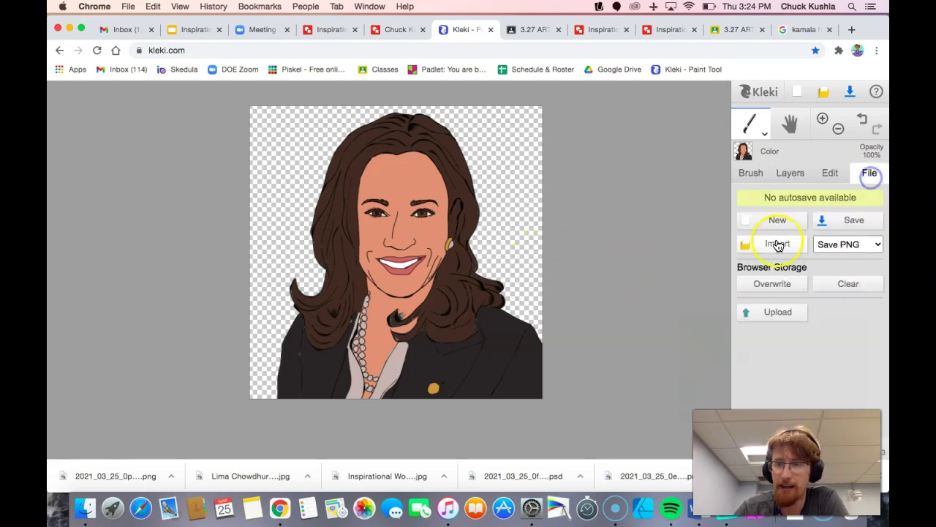
{"action": "left_click", "coordinate": [841, 245]}
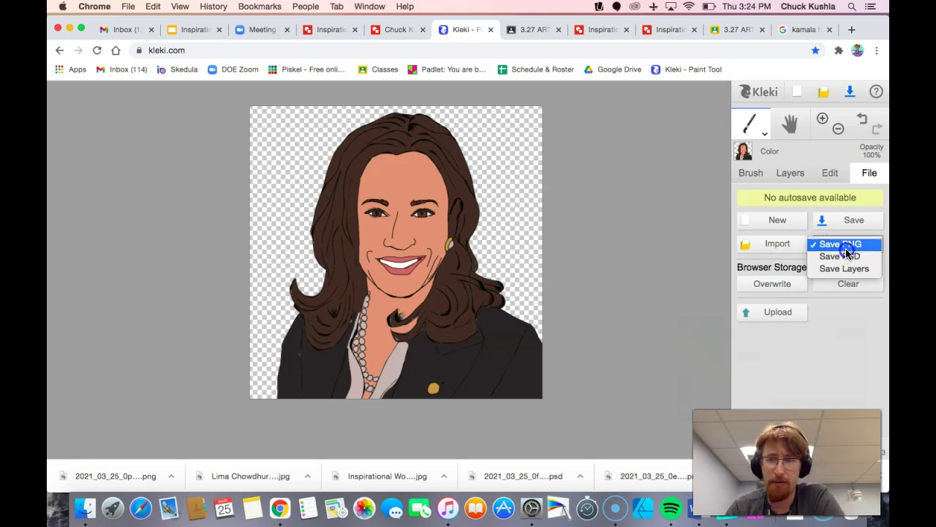
{"action": "left_click", "coordinate": [843, 246]}
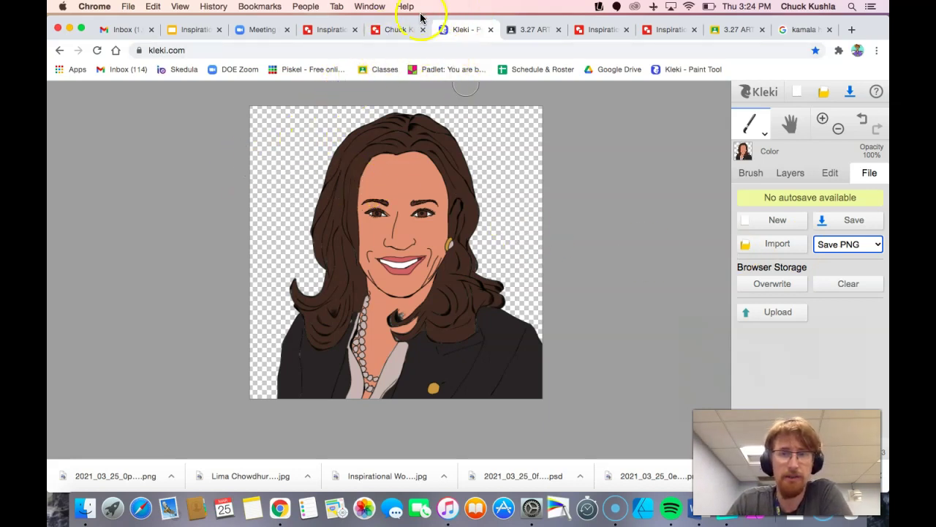
Step: Upload the exported Kleki portrait PNG into the poster drawing
{"action": "left_click", "coordinate": [387, 30]}
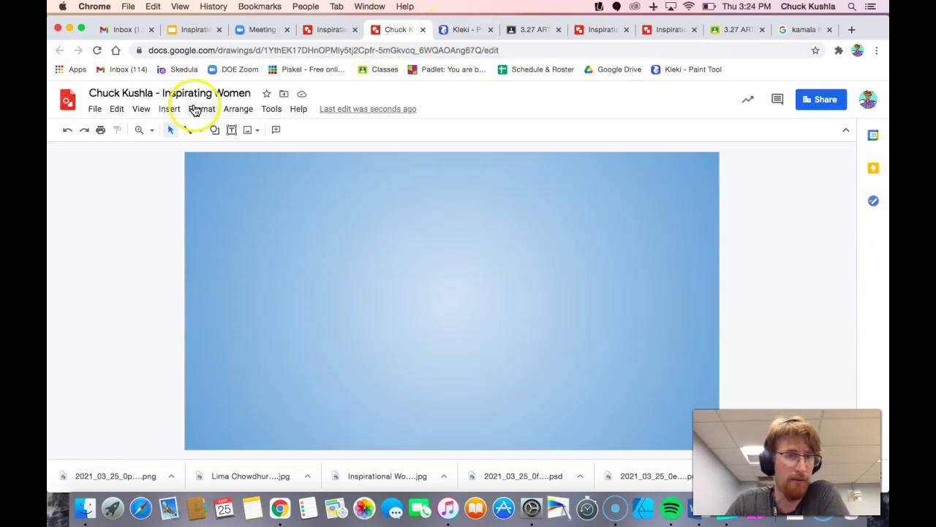
{"action": "left_click", "coordinate": [264, 204]}
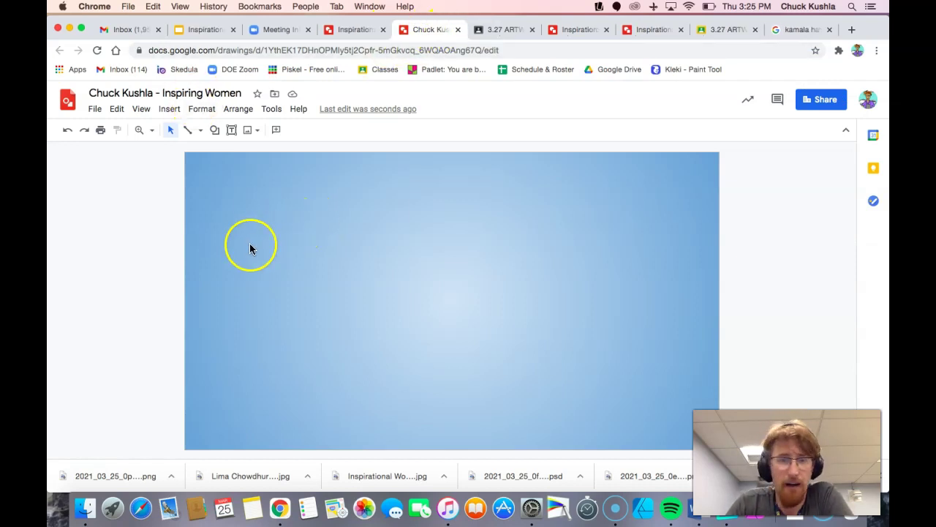
{"action": "left_click", "coordinate": [169, 109]}
{"action": "left_click", "coordinate": [182, 129]}
{"action": "left_click", "coordinate": [334, 132]}
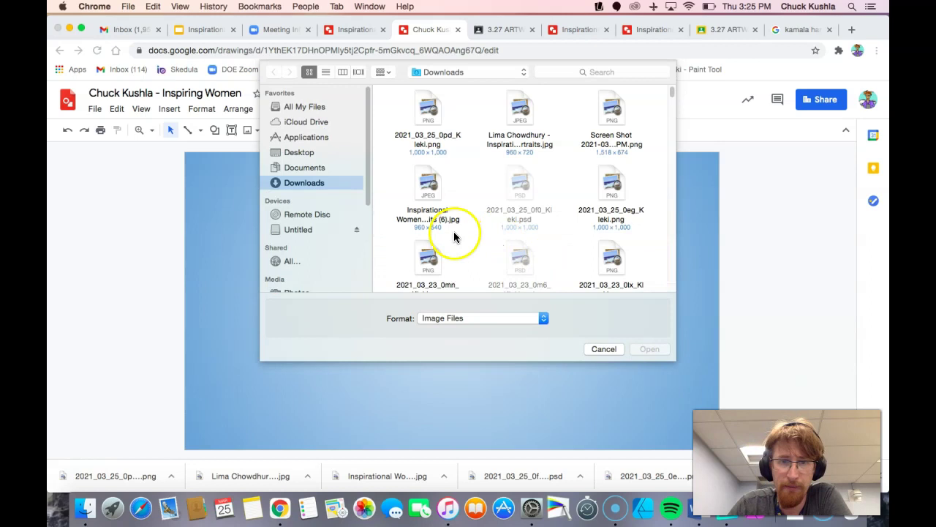
{"action": "left_click", "coordinate": [432, 126]}
{"action": "left_click", "coordinate": [651, 350]}
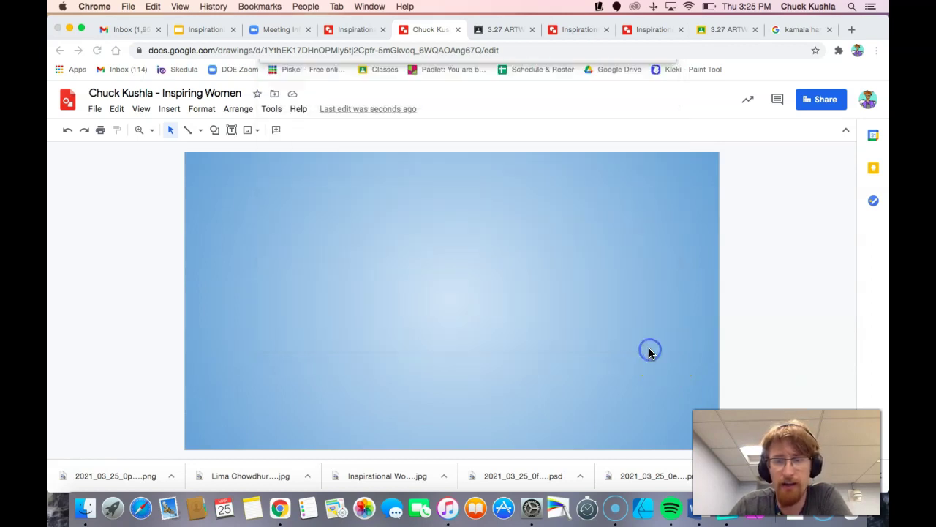
Step: Shrink the portrait slightly and move it to the right side of the poster
{"action": "left_click_drag", "start_coordinate": [359, 309], "coordinate": [269, 313]}
{"action": "left_click_drag", "start_coordinate": [211, 170], "coordinate": [286, 208]}
{"action": "left_click_drag", "start_coordinate": [350, 335], "coordinate": [543, 336]}
{"action": "left_click", "coordinate": [294, 324]}
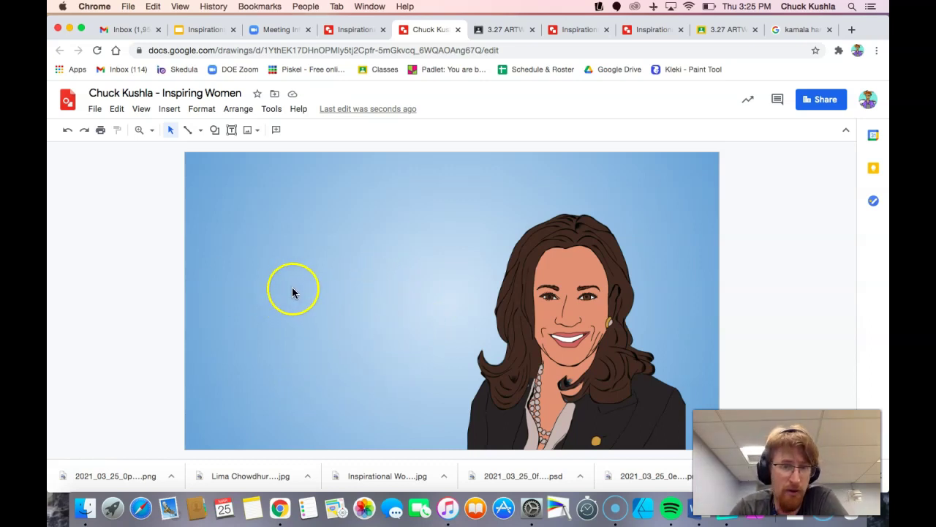
Step: Browse the canvas background and formatting menu options
{"action": "right_click", "coordinate": [246, 230]}
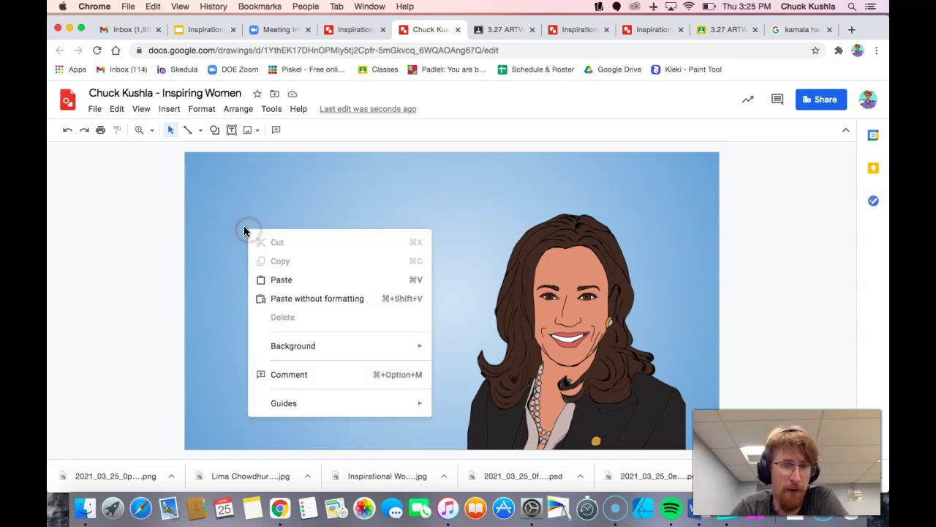
{"action": "left_click", "coordinate": [231, 229]}
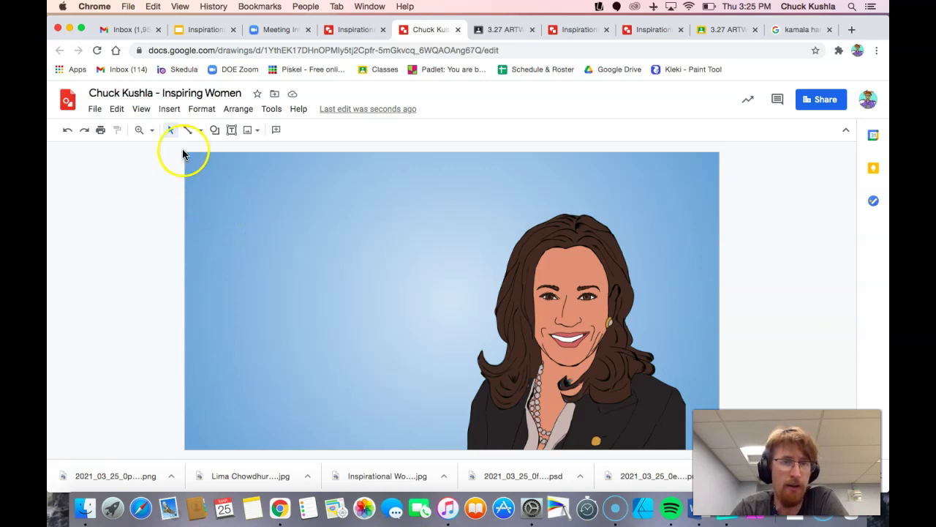
{"action": "left_click", "coordinate": [201, 110]}
{"action": "mouse_move", "coordinate": [141, 109]}
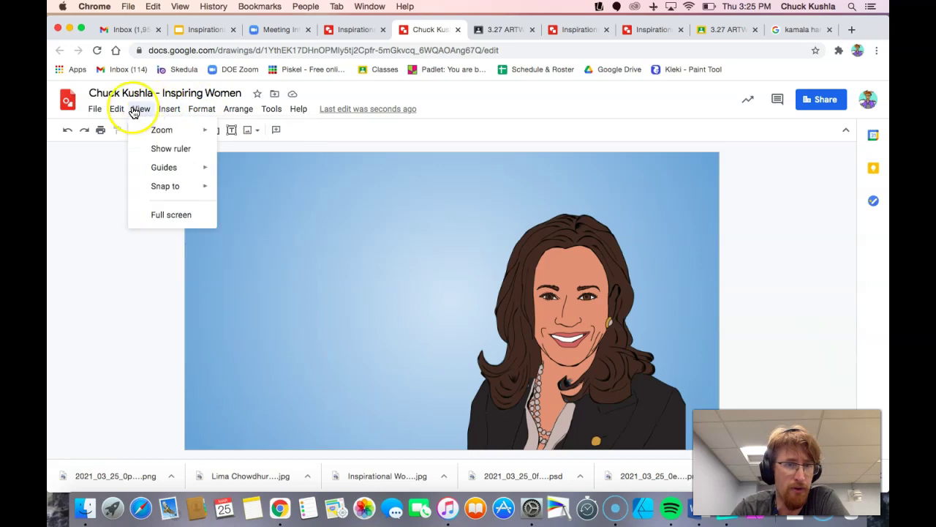
{"action": "mouse_move", "coordinate": [92, 108]}
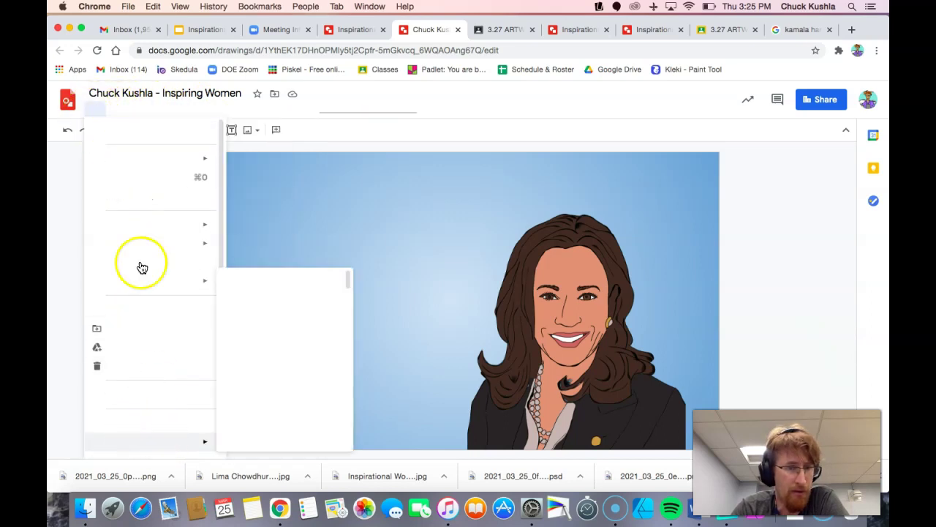
{"action": "left_click", "coordinate": [270, 192]}
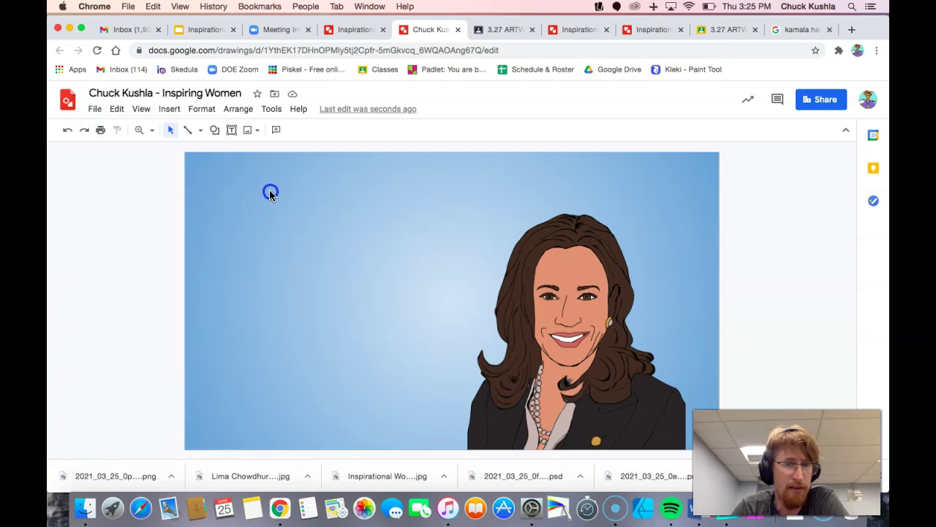
{"action": "right_click", "coordinate": [223, 204]}
{"action": "left_click", "coordinate": [227, 202]}
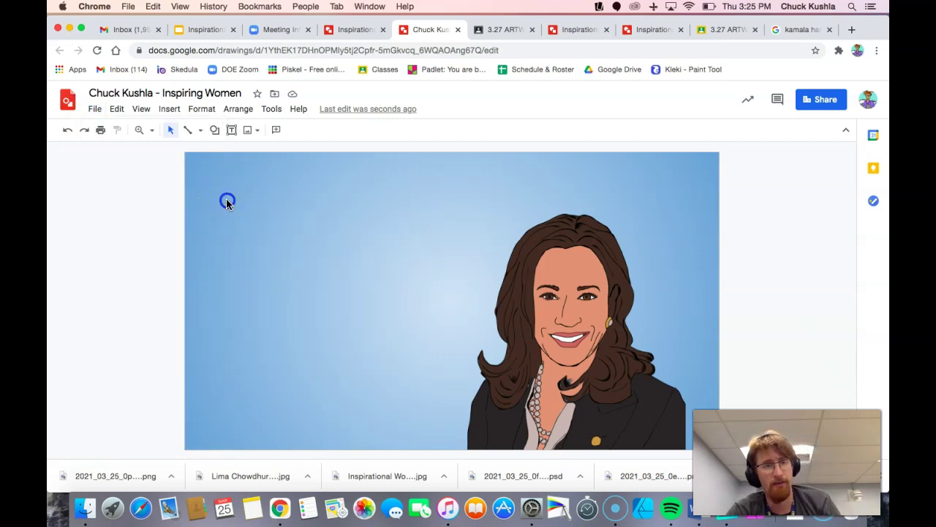
{"action": "left_click", "coordinate": [229, 215]}
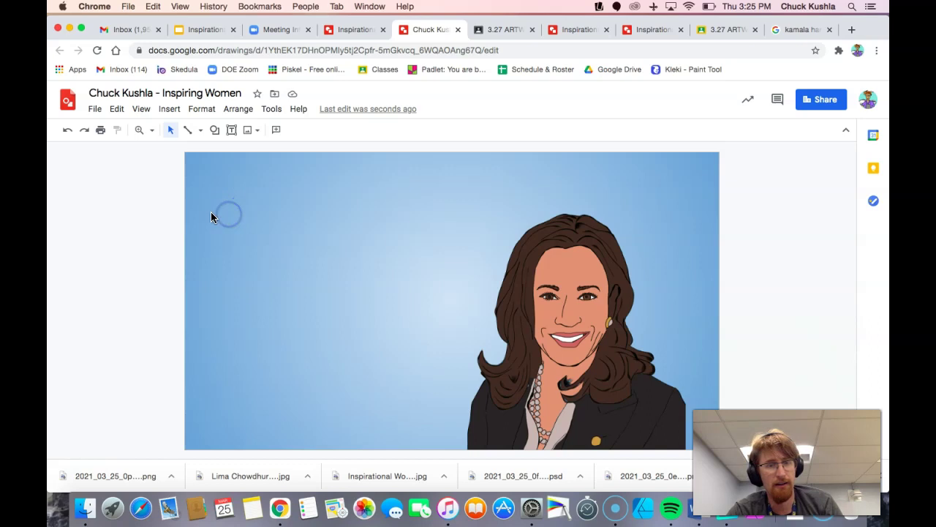
Step: Apply a purple gradient to the poster background
{"action": "right_click", "coordinate": [211, 214]}
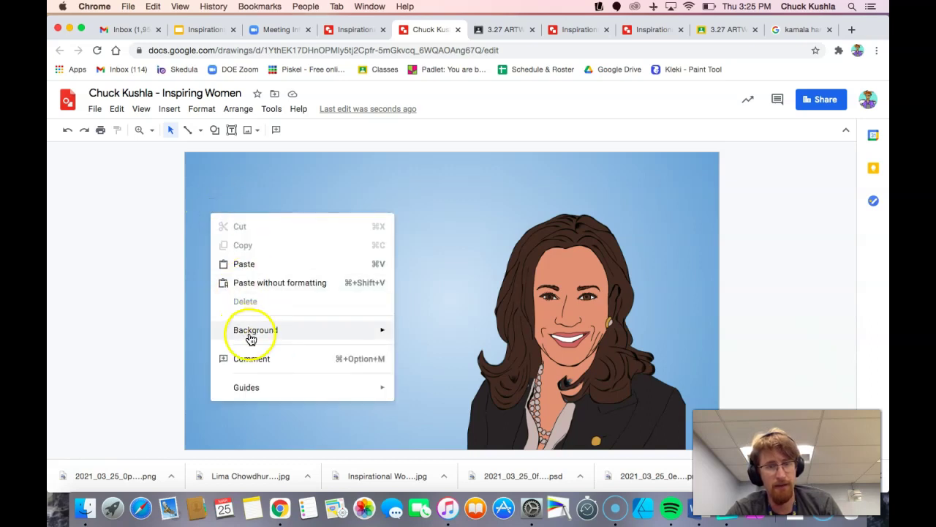
{"action": "mouse_move", "coordinate": [372, 334]}
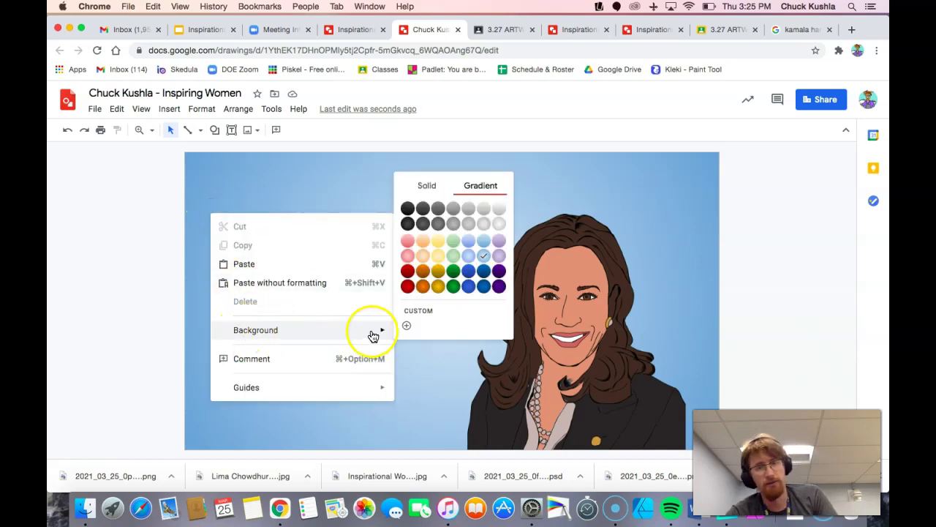
{"action": "right_click", "coordinate": [495, 292]}
{"action": "left_click", "coordinate": [496, 289]}
{"action": "left_click", "coordinate": [497, 288]}
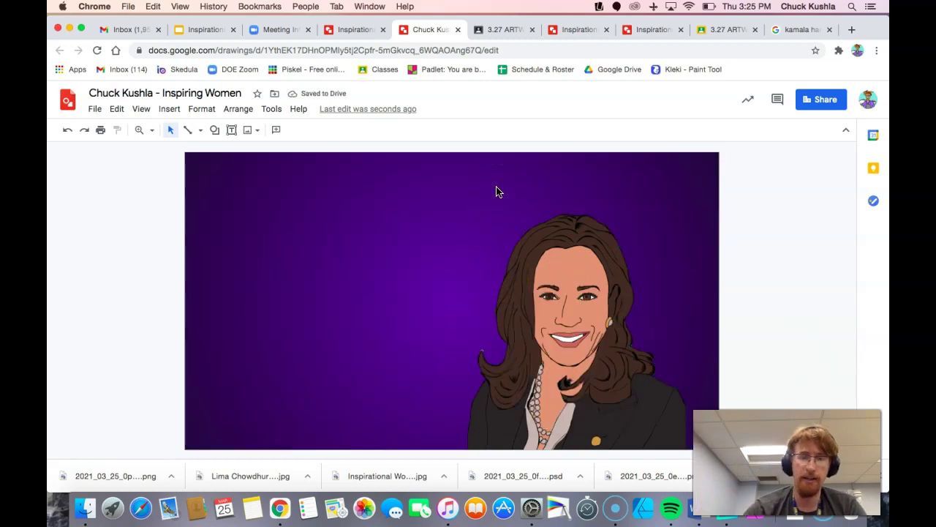
Step: Switch the background to a light purple gradient
{"action": "right_click", "coordinate": [350, 239]}
{"action": "left_click", "coordinate": [335, 283]}
{"action": "right_click", "coordinate": [372, 334]}
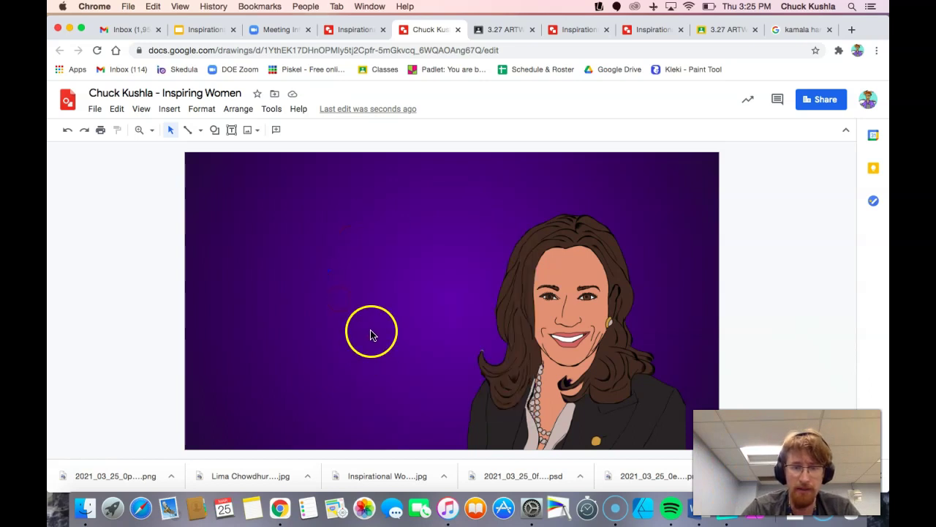
{"action": "mouse_move", "coordinate": [428, 217]}
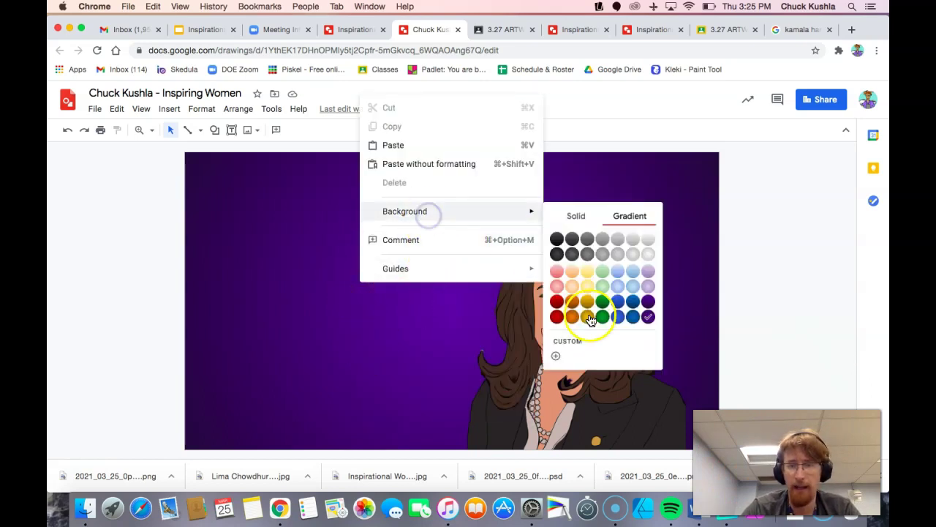
{"action": "left_click", "coordinate": [648, 286]}
Step: Apply the red gradient background and nudge the portrait on the right
{"action": "right_click", "coordinate": [357, 269]}
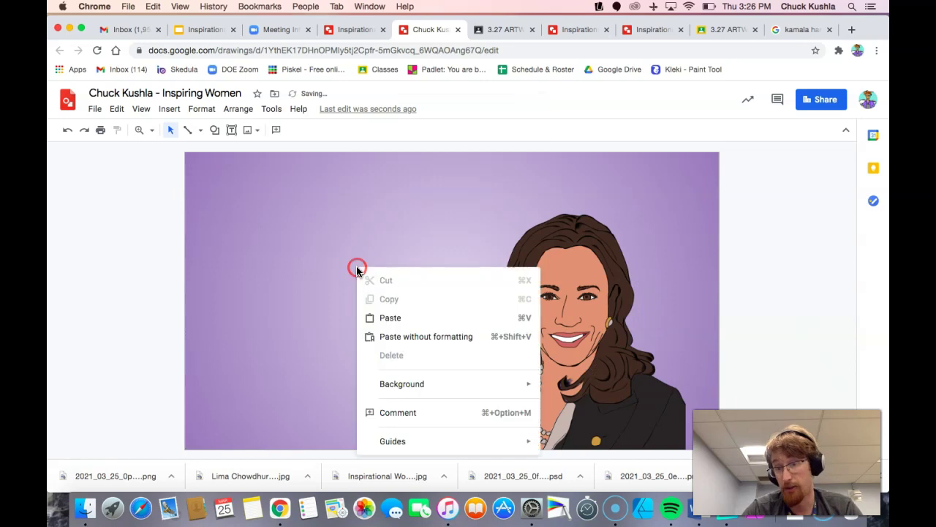
{"action": "left_click", "coordinate": [381, 383]}
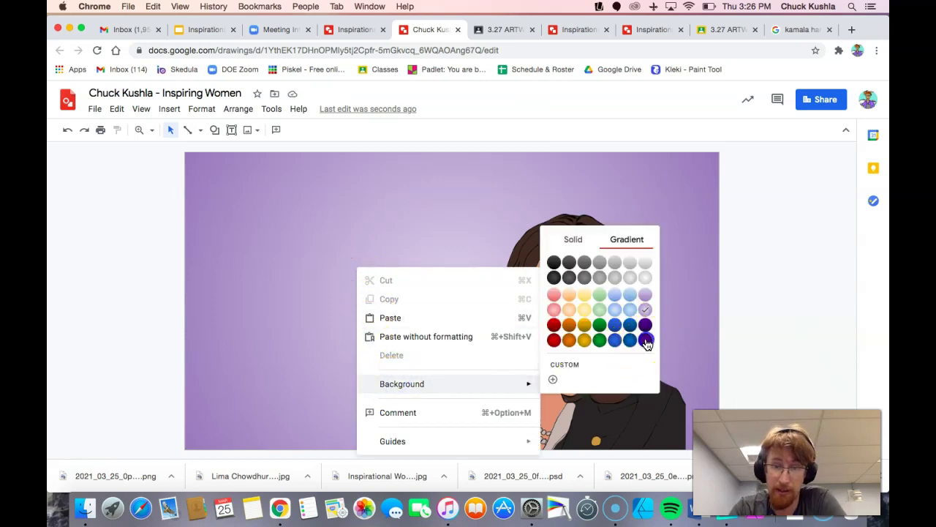
{"action": "left_click", "coordinate": [555, 341]}
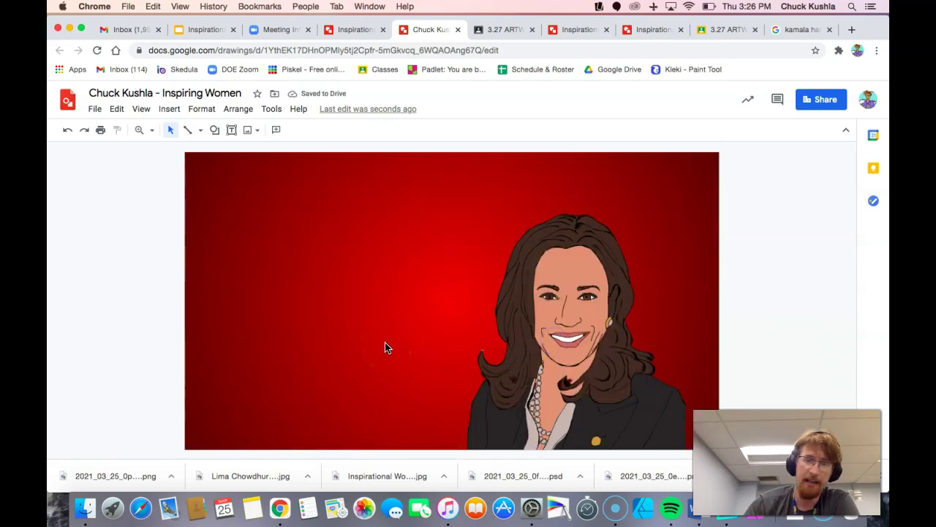
{"action": "left_click", "coordinate": [548, 296]}
{"action": "mouse_move", "coordinate": [548, 296]}
{"action": "left_mouse_down"}
{"action": "mouse_move", "coordinate": [481, 291]}
{"action": "mouse_move", "coordinate": [545, 282]}
{"action": "mouse_move", "coordinate": [548, 309]}
{"action": "mouse_move", "coordinate": [558, 304]}
{"action": "left_mouse_up"}
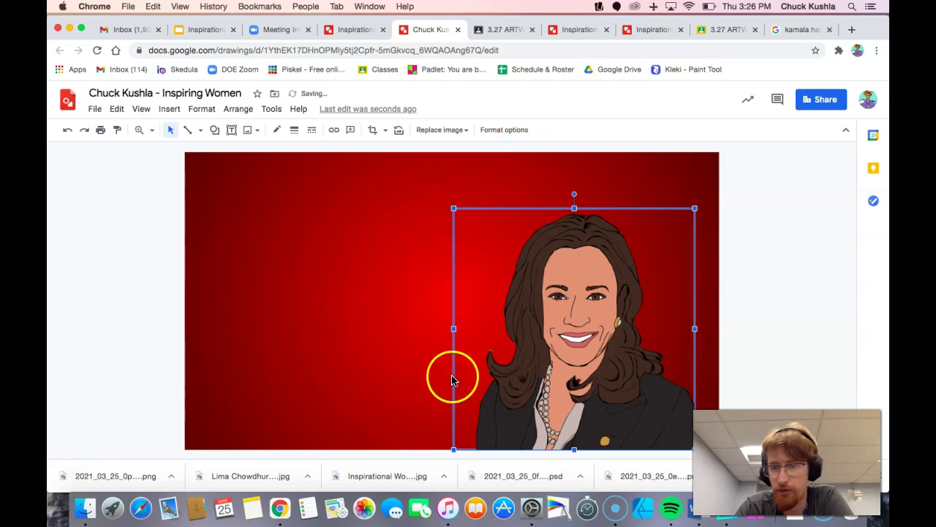
Step: Brighten the portrait slightly and raise its contrast to +6%
{"action": "left_click", "coordinate": [492, 130]}
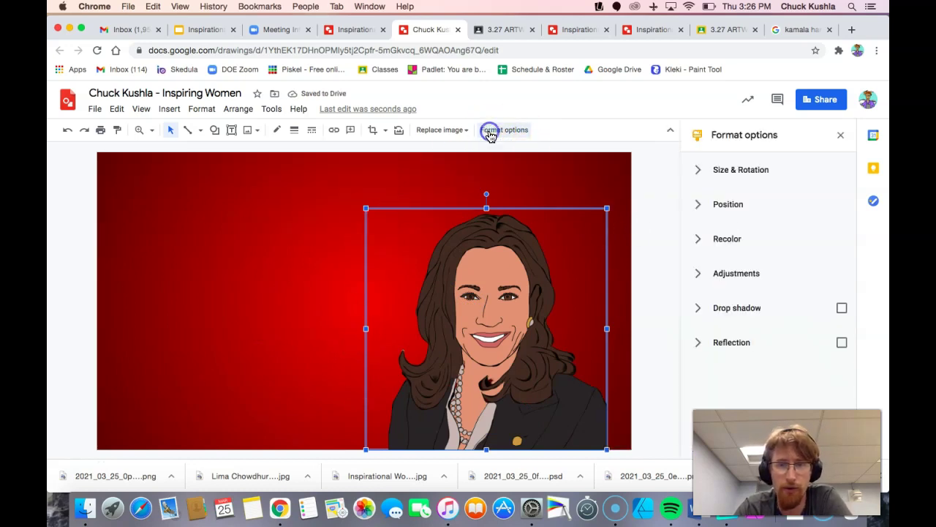
{"action": "left_click", "coordinate": [705, 274]}
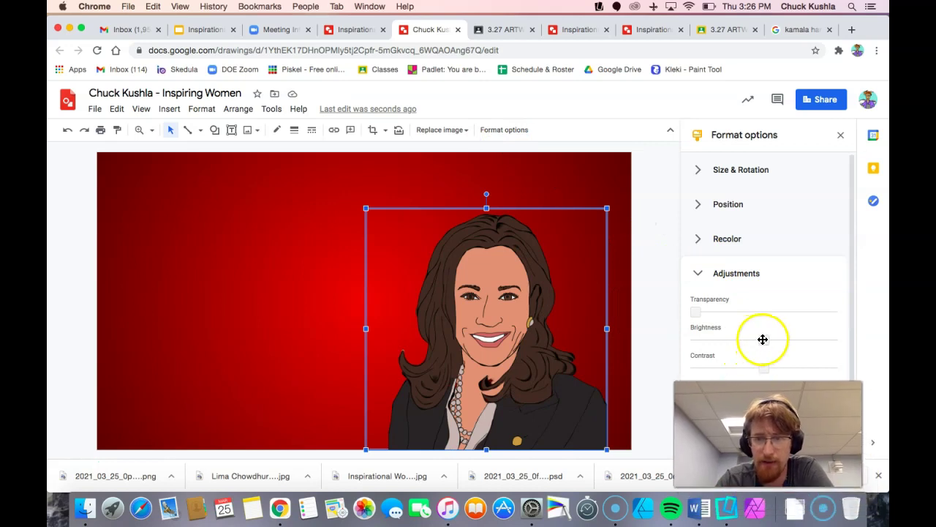
{"action": "mouse_move", "coordinate": [776, 339]}
{"action": "left_mouse_down"}
{"action": "mouse_move", "coordinate": [751, 338]}
{"action": "mouse_move", "coordinate": [769, 339]}
{"action": "left_mouse_up"}
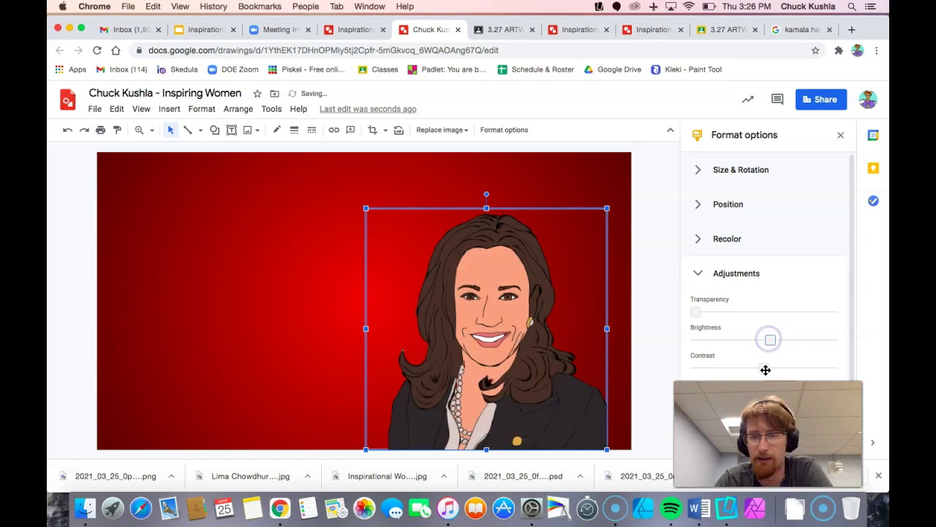
{"action": "left_click_drag", "start_coordinate": [766, 368], "coordinate": [766, 369]}
{"action": "left_click", "coordinate": [698, 273]}
Step: Browse recolor presets without applying any, then turn on a drop shadow
{"action": "left_click", "coordinate": [697, 238]}
{"action": "left_click", "coordinate": [717, 269]}
{"action": "scroll", "coordinate": [784, 335], "scroll_direction": "down", "scroll_amount": 3}
{"action": "scroll", "coordinate": [761, 333], "scroll_direction": "up", "scroll_amount": 1}
{"action": "left_click", "coordinate": [703, 270]}
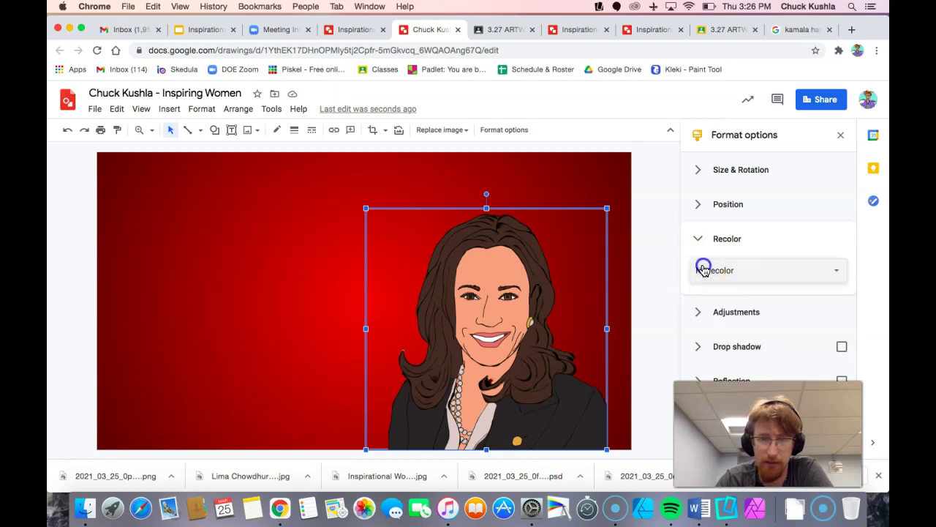
{"action": "left_click", "coordinate": [692, 241]}
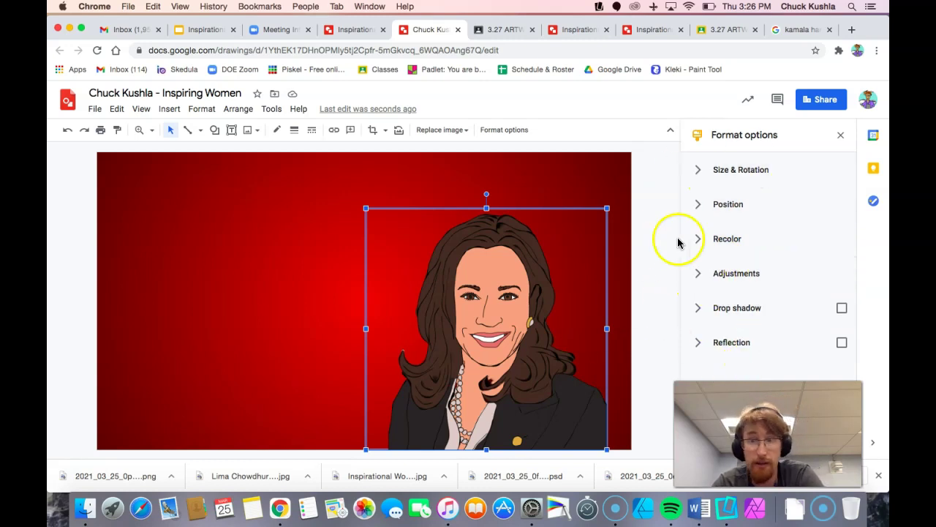
{"action": "left_click", "coordinate": [841, 309]}
{"action": "left_click", "coordinate": [699, 307]}
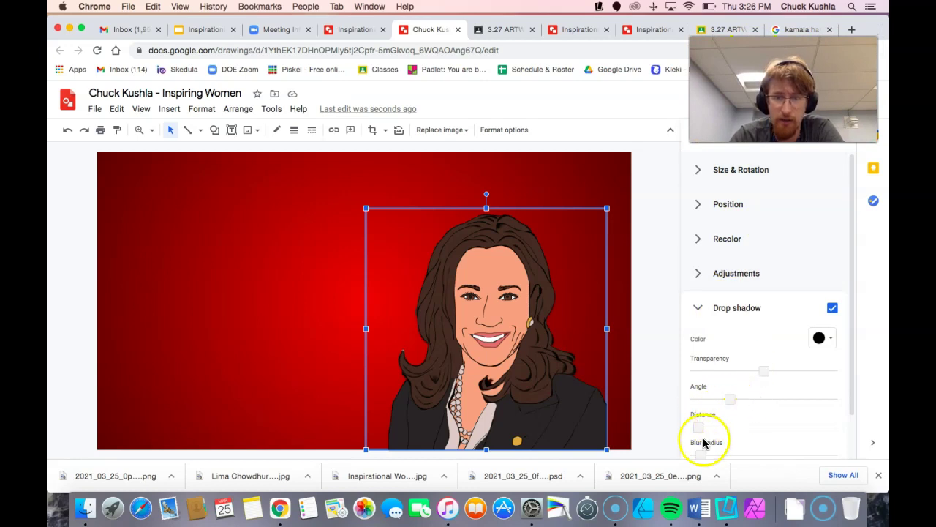
Step: Increase the shadow's blur and distance and adjust its angle to fall below-right
{"action": "left_click_drag", "start_coordinate": [704, 457], "coordinate": [711, 454]}
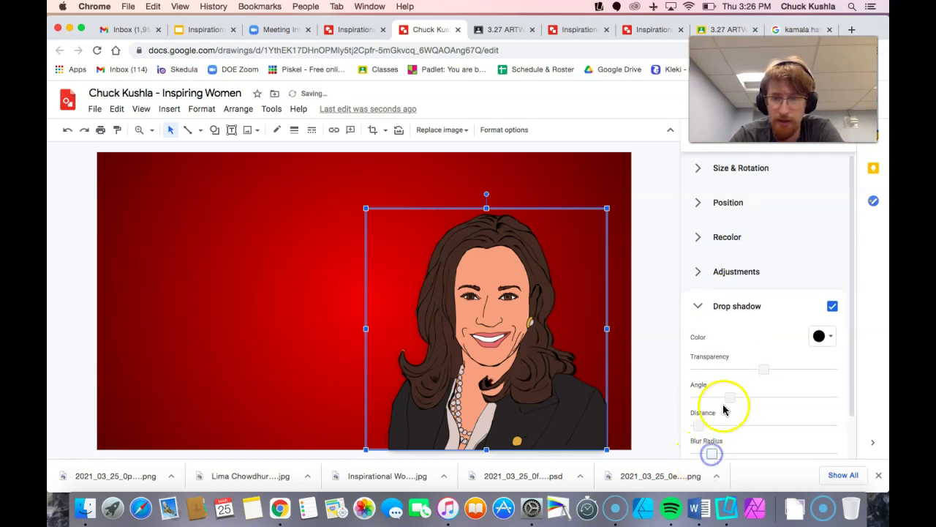
{"action": "left_click_drag", "start_coordinate": [700, 424], "coordinate": [723, 452]}
{"action": "mouse_move", "coordinate": [715, 394]}
{"action": "left_mouse_down"}
{"action": "mouse_move", "coordinate": [794, 391]}
{"action": "mouse_move", "coordinate": [716, 407]}
{"action": "left_mouse_up"}
{"action": "mouse_move", "coordinate": [707, 404]}
{"action": "left_mouse_down"}
{"action": "mouse_move", "coordinate": [736, 393]}
{"action": "mouse_move", "coordinate": [721, 400]}
{"action": "left_mouse_up"}
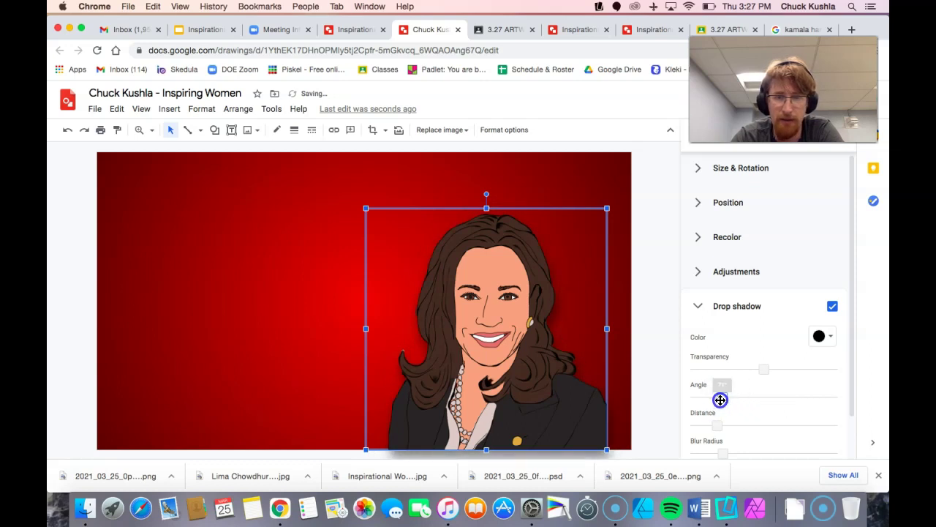
{"action": "left_click", "coordinate": [651, 337]}
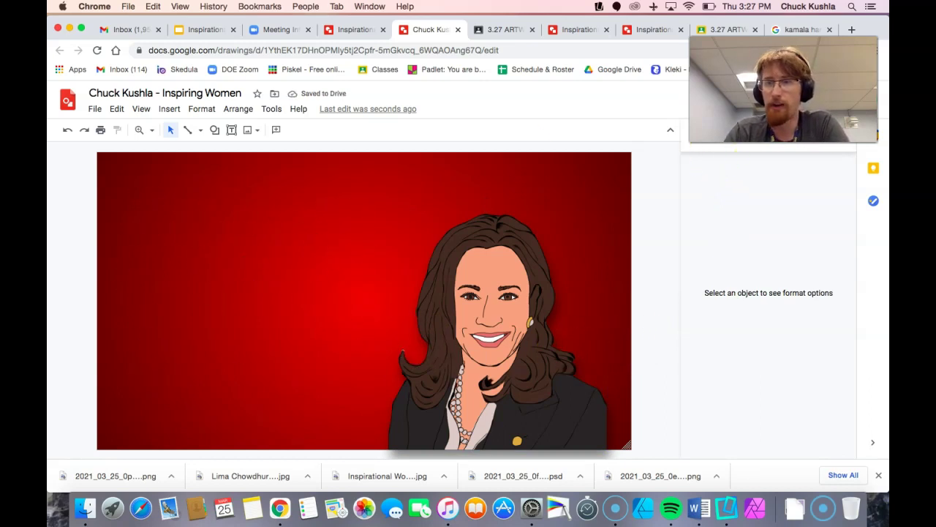
{"action": "left_click", "coordinate": [784, 31]}
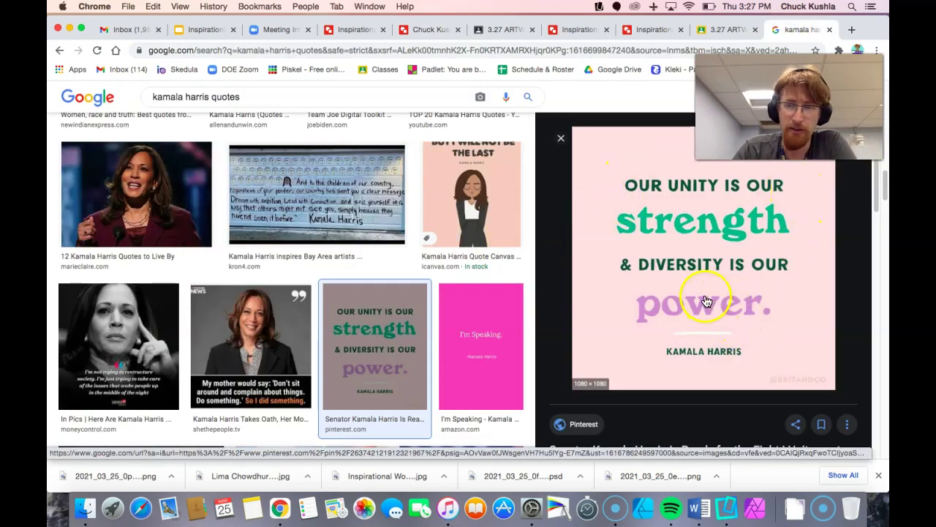
{"action": "left_click", "coordinate": [418, 29]}
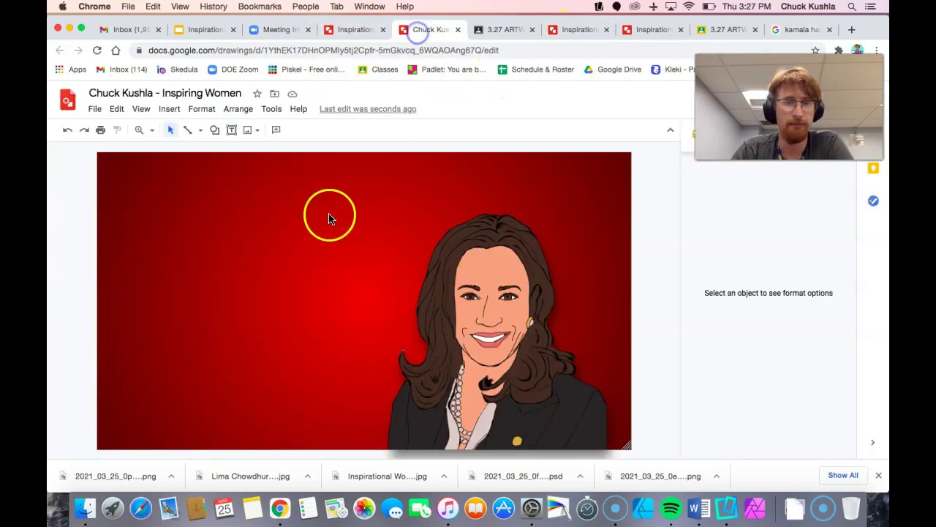
Step: Draw a top-left text box with the quote 'Our unity is our strength, and diversity is our power.' and attribution
{"action": "left_click", "coordinate": [232, 132]}
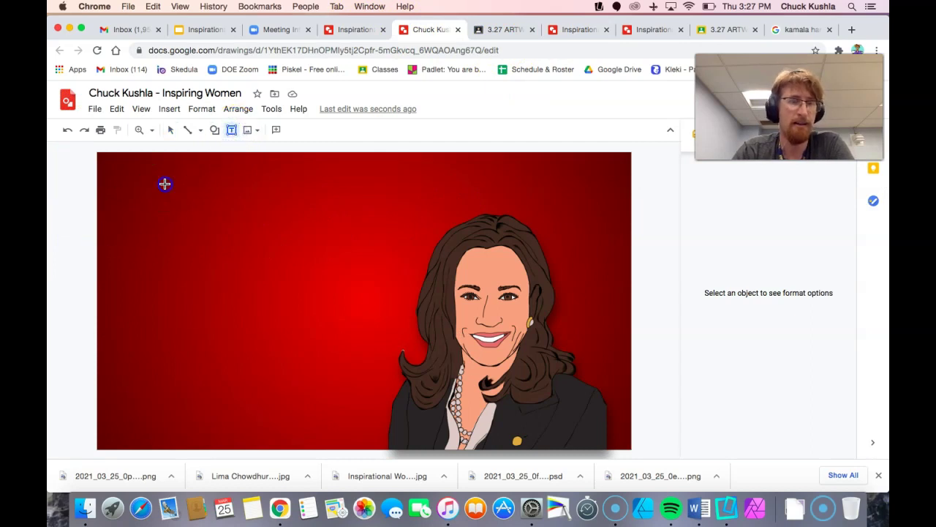
{"action": "left_click_drag", "start_coordinate": [165, 184], "coordinate": [501, 223]}
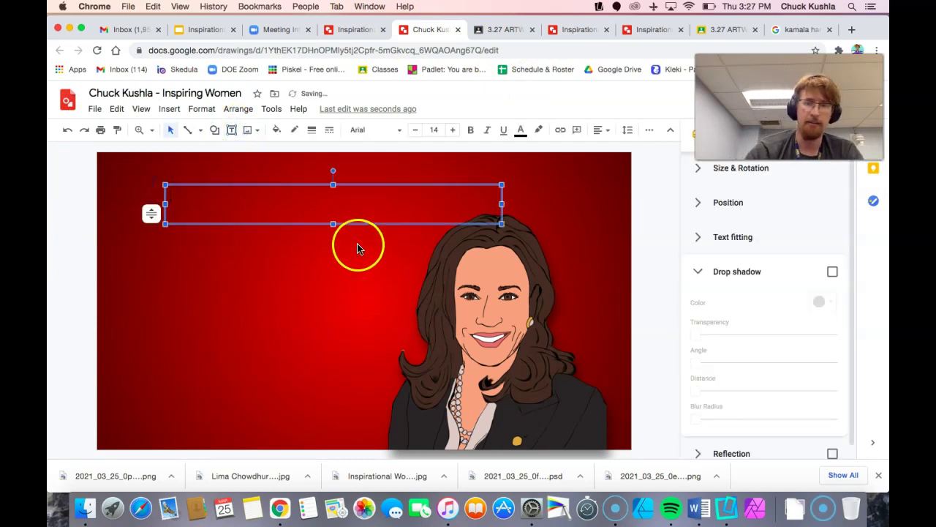
{"action": "left_click", "coordinate": [53, 212]}
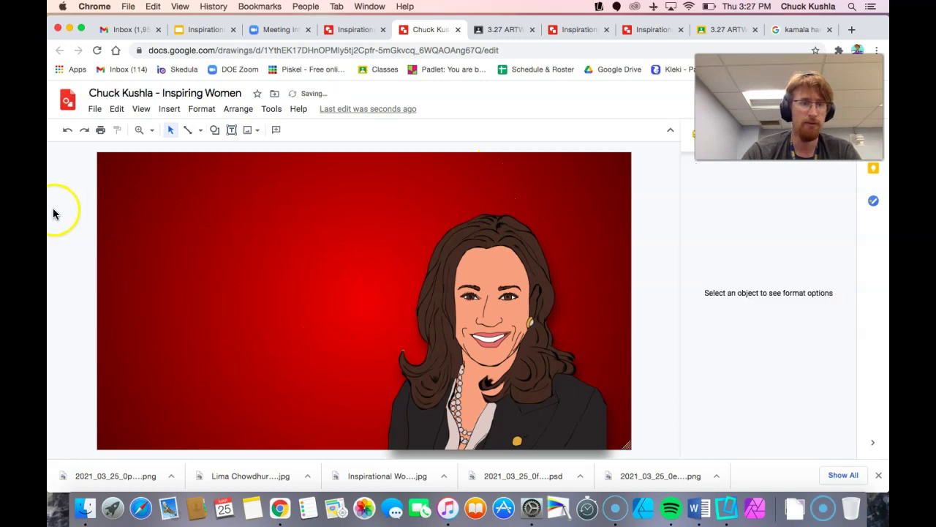
{"action": "left_click", "coordinate": [231, 130]}
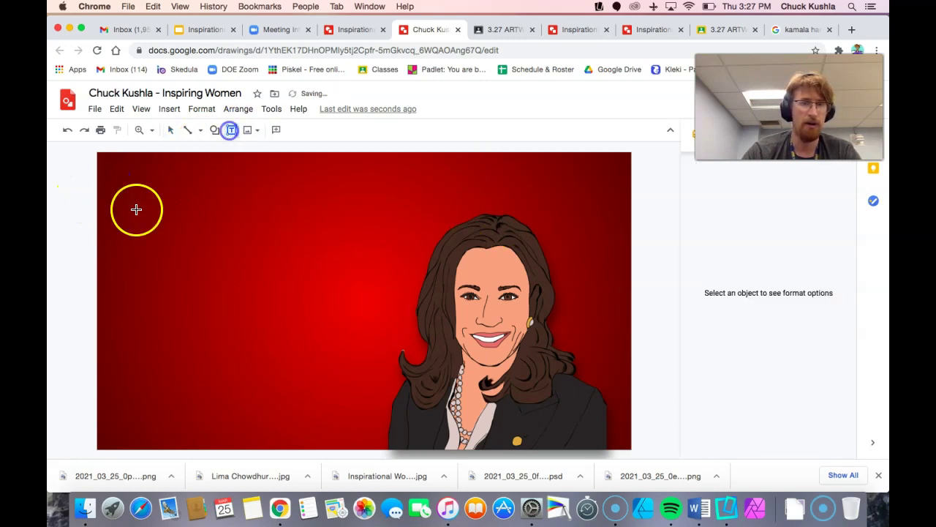
{"action": "left_click_drag", "start_coordinate": [124, 177], "coordinate": [379, 430]}
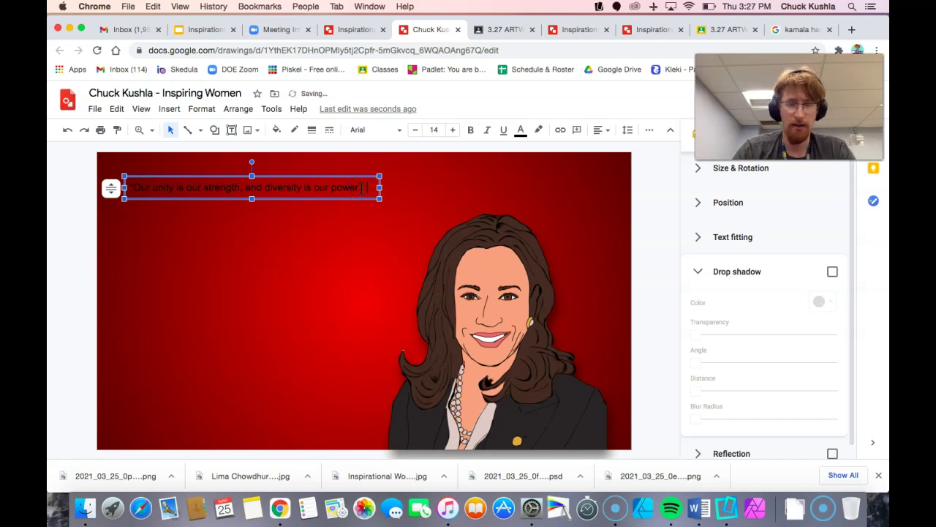
{"action": "type", "text": "amp"}
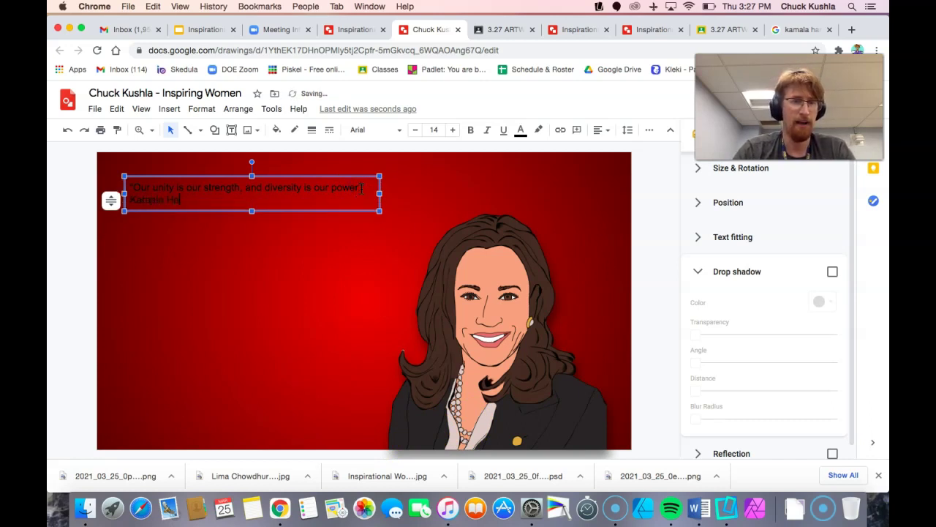
{"action": "key", "text": "super+a"}
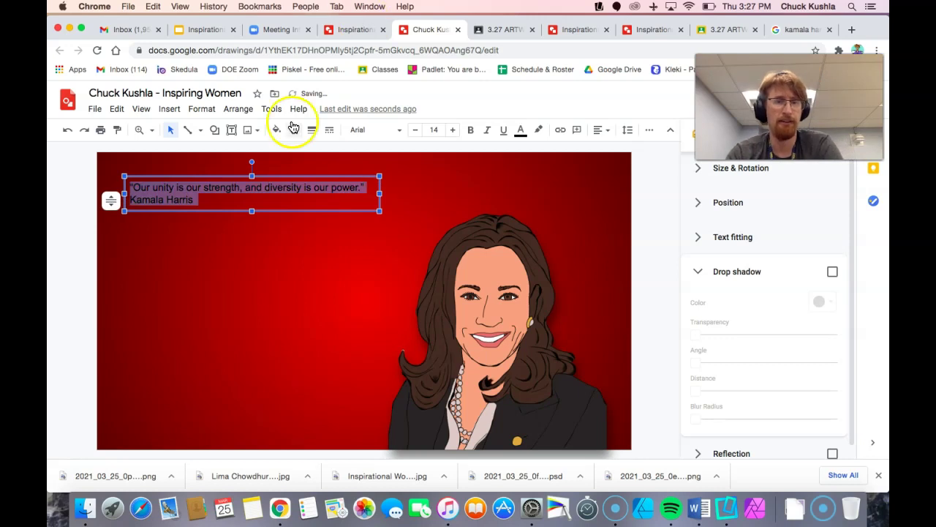
{"action": "left_click", "coordinate": [289, 247]}
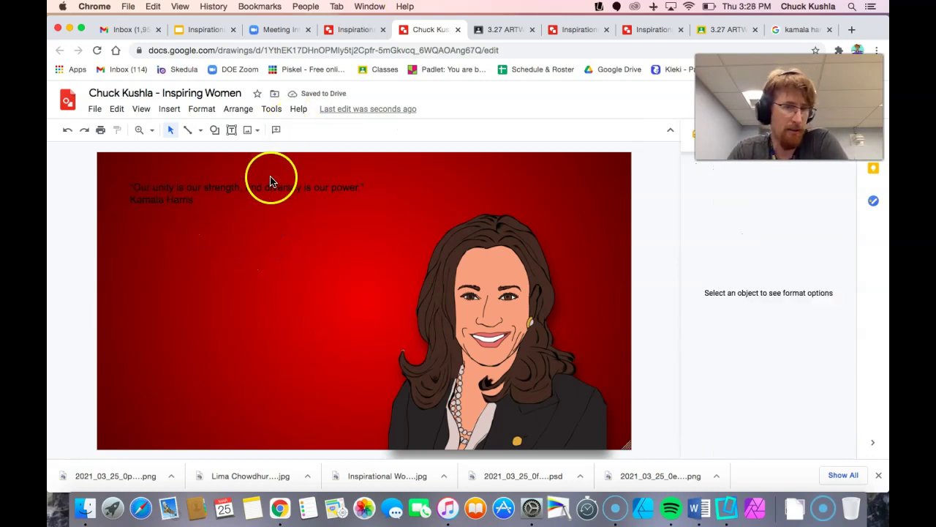
Step: Set the highlighted quote text to size 60, then step it down to 50
{"action": "left_click", "coordinate": [242, 205]}
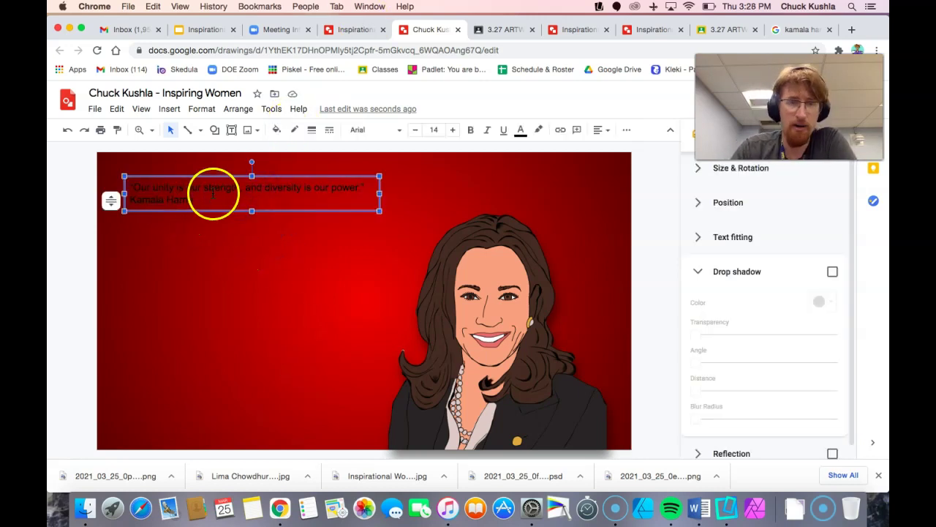
{"action": "left_click_drag", "start_coordinate": [204, 196], "coordinate": [131, 178]}
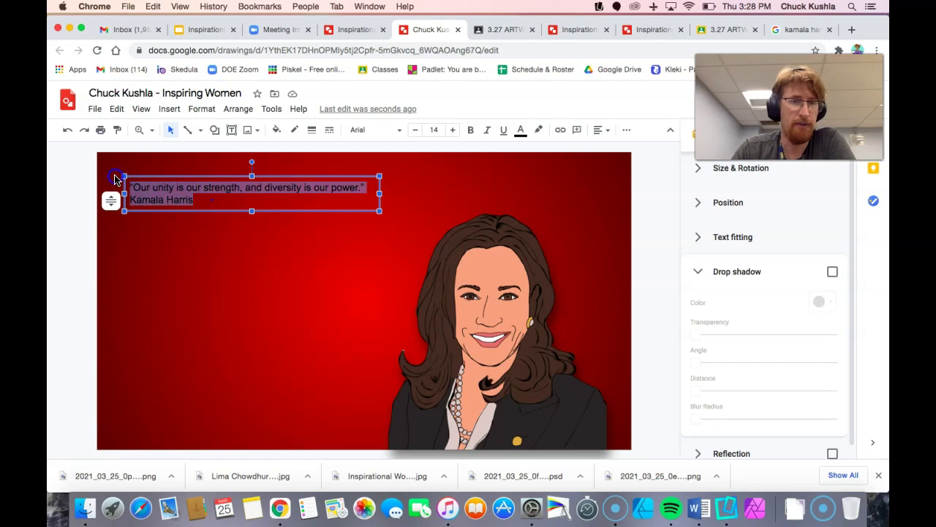
{"action": "left_click", "coordinate": [399, 130]}
{"action": "left_click", "coordinate": [376, 129]}
{"action": "left_click", "coordinate": [434, 130]}
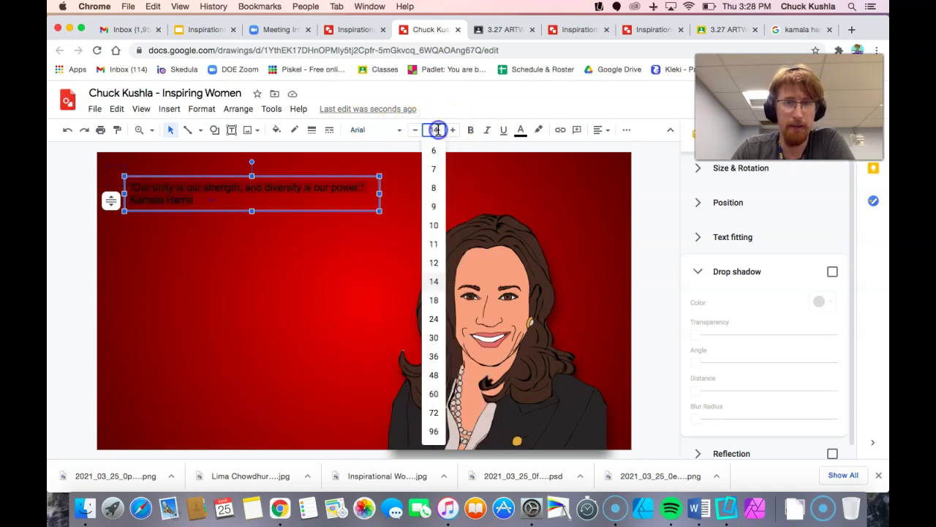
{"action": "left_click", "coordinate": [434, 393]}
{"action": "left_click", "coordinate": [416, 130]}
{"action": "left_click", "coordinate": [416, 130]}
{"action": "left_click", "coordinate": [416, 129]}
{"action": "left_click", "coordinate": [415, 130]}
{"action": "left_click", "coordinate": [415, 130]}
{"action": "left_click", "coordinate": [416, 129]}
{"action": "left_click", "coordinate": [415, 130]}
{"action": "left_click", "coordinate": [416, 129]}
{"action": "left_click", "coordinate": [415, 129]}
{"action": "left_click", "coordinate": [415, 130]}
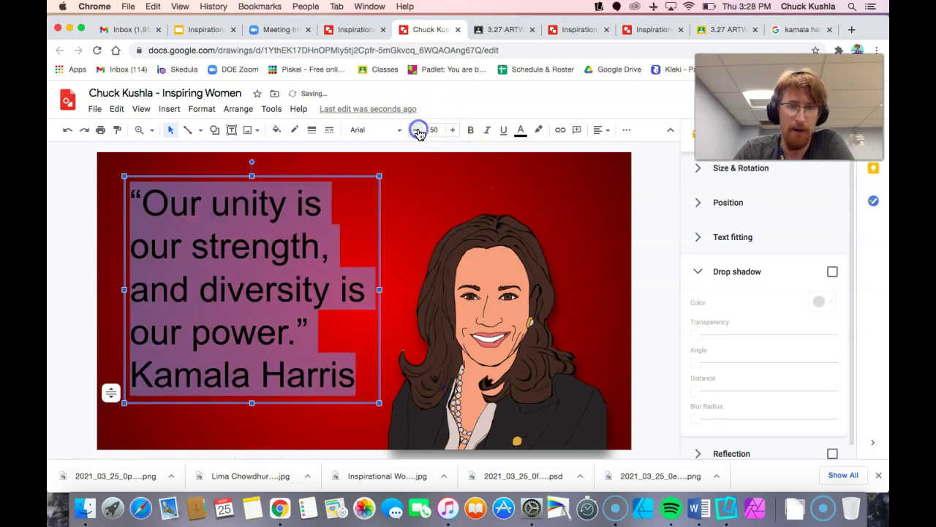
Step: Reselect the whole quote text for a font change
{"action": "left_click", "coordinate": [290, 348]}
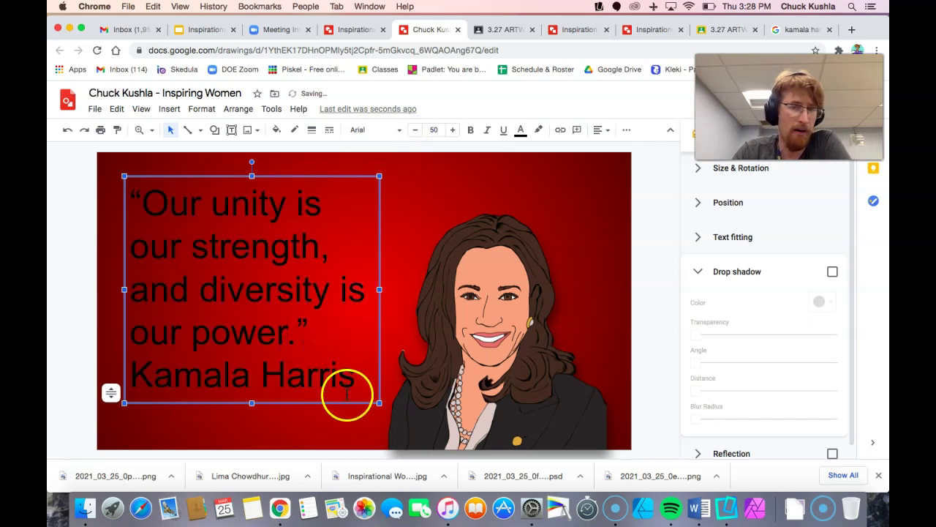
{"action": "left_click_drag", "start_coordinate": [356, 376], "coordinate": [117, 195]}
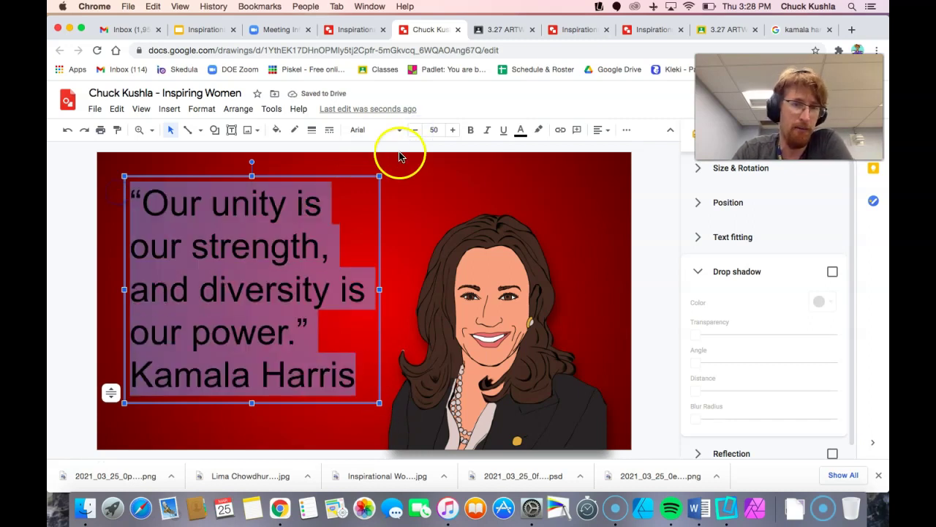
{"action": "left_click", "coordinate": [374, 130]}
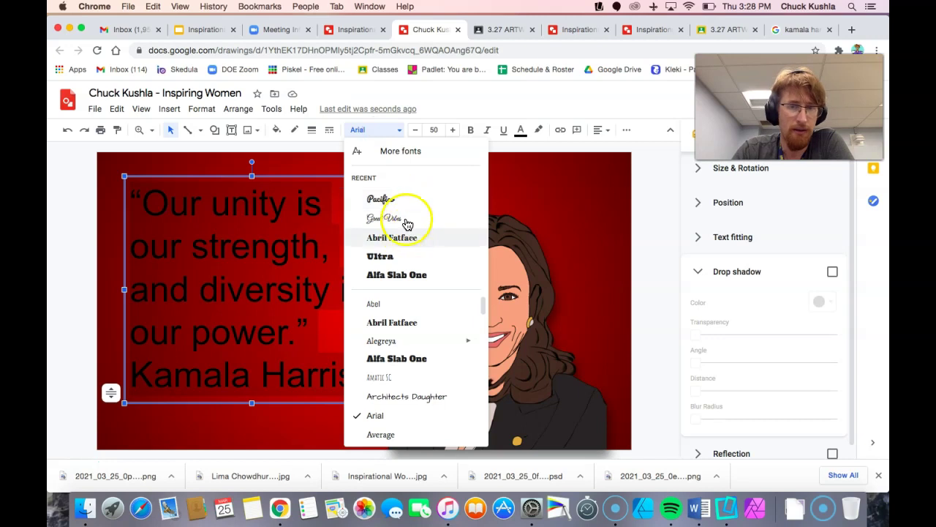
Step: Open the More fonts library from the font dropdown for the quote
{"action": "scroll", "coordinate": [410, 362], "scroll_direction": "down", "scroll_amount": 5}
{"action": "scroll", "coordinate": [402, 373], "scroll_direction": "up", "scroll_amount": 5}
{"action": "scroll", "coordinate": [406, 388], "scroll_direction": "down", "scroll_amount": 10}
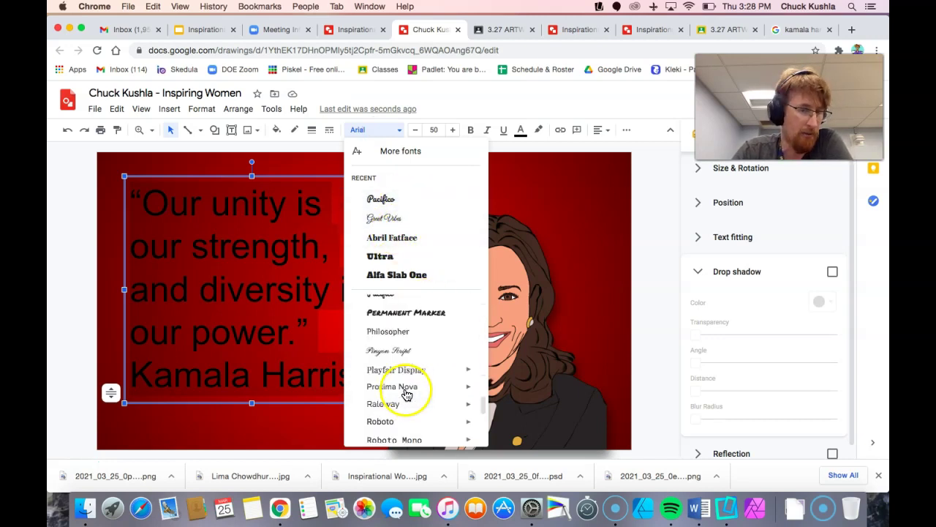
{"action": "left_click", "coordinate": [395, 151]}
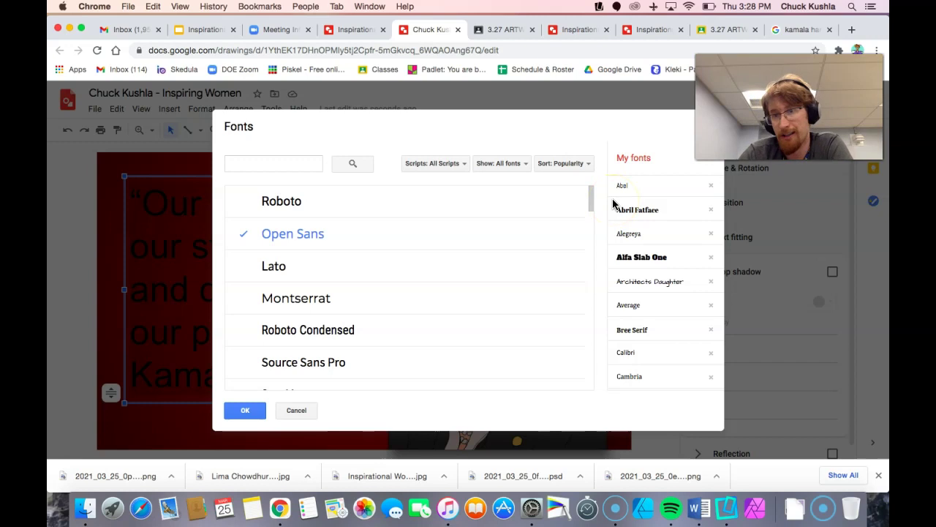
Step: Browse the Fonts dialog's handwriting, monospace, serif and display font categories
{"action": "left_click", "coordinate": [508, 164]}
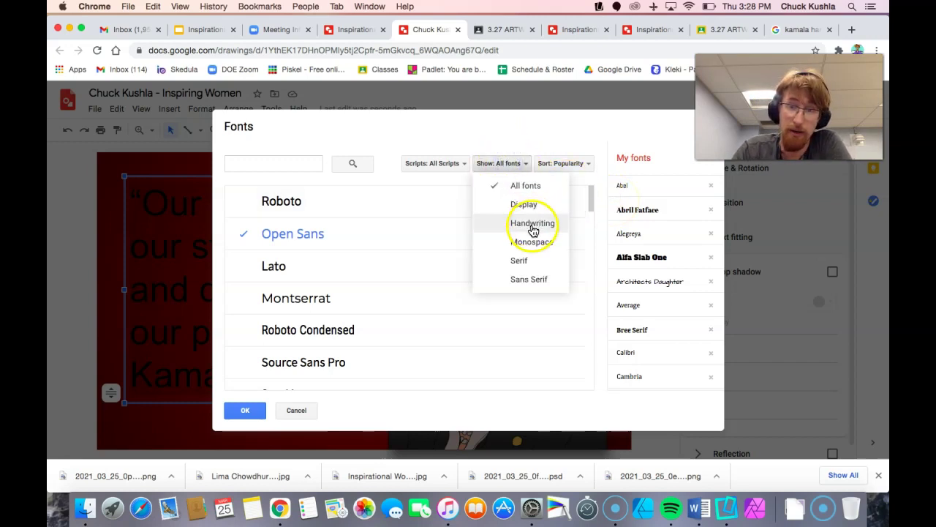
{"action": "left_click", "coordinate": [532, 223]}
{"action": "left_click", "coordinate": [512, 164]}
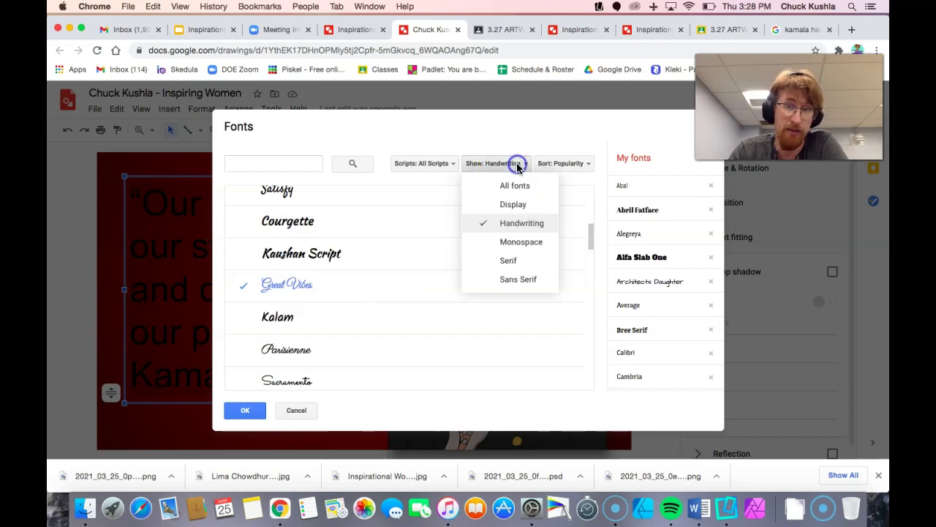
{"action": "left_click", "coordinate": [522, 246]}
{"action": "left_click", "coordinate": [503, 165]}
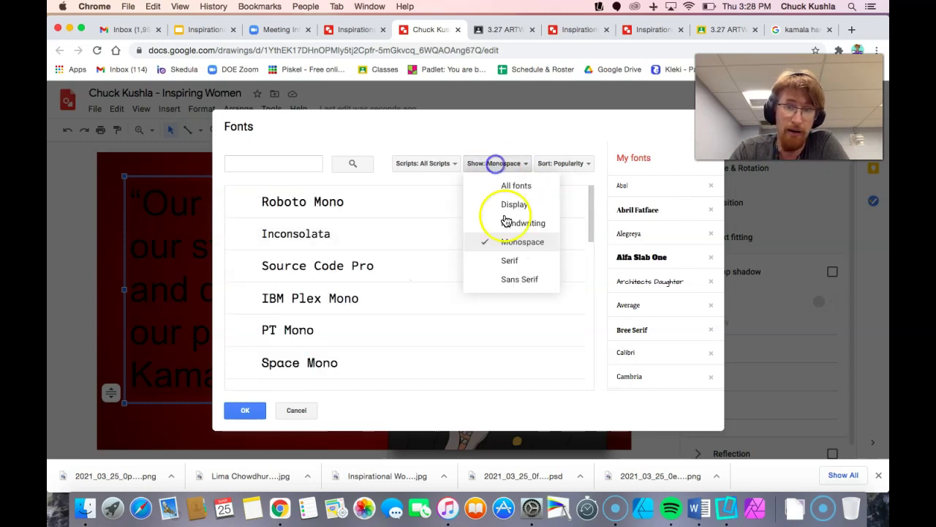
{"action": "left_click", "coordinate": [512, 260]}
{"action": "left_click", "coordinate": [500, 163]}
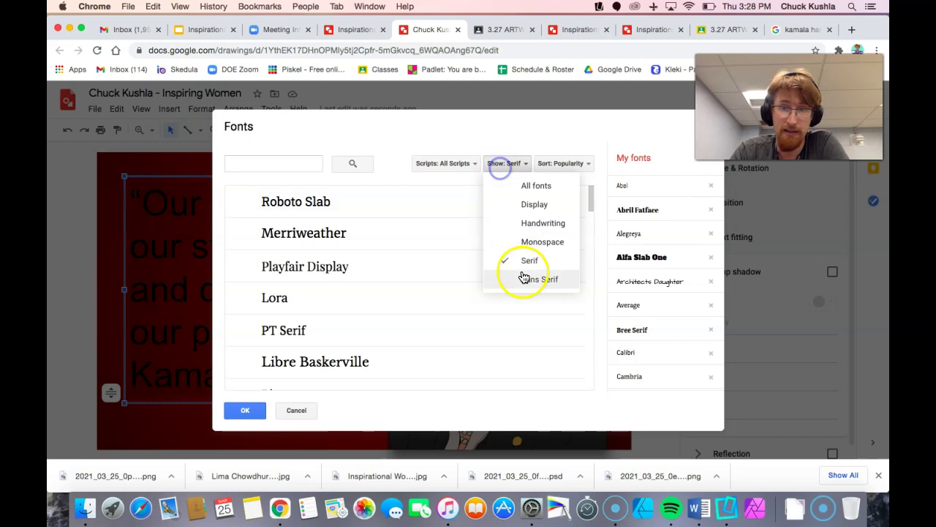
{"action": "left_click", "coordinate": [541, 226]}
{"action": "left_click", "coordinate": [508, 166]}
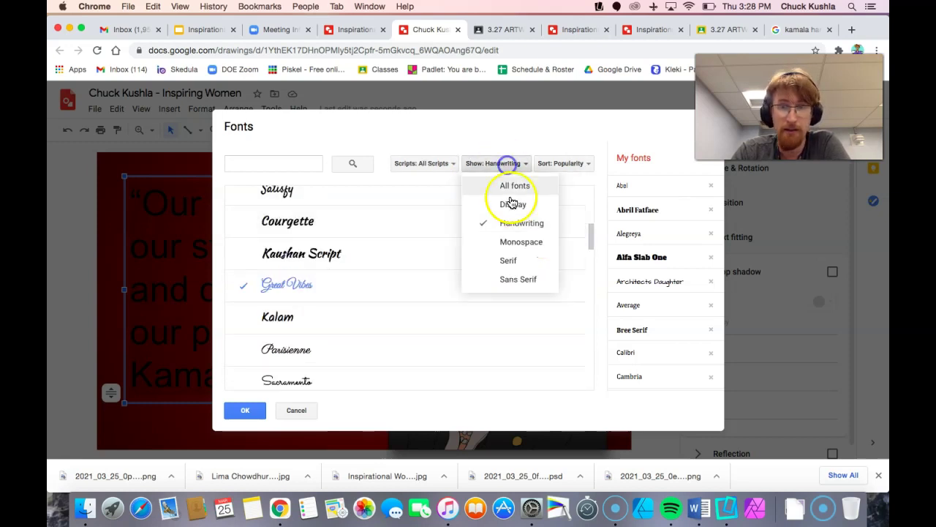
{"action": "left_click", "coordinate": [512, 201]}
{"action": "scroll", "coordinate": [334, 293], "scroll_direction": "down", "scroll_amount": 10}
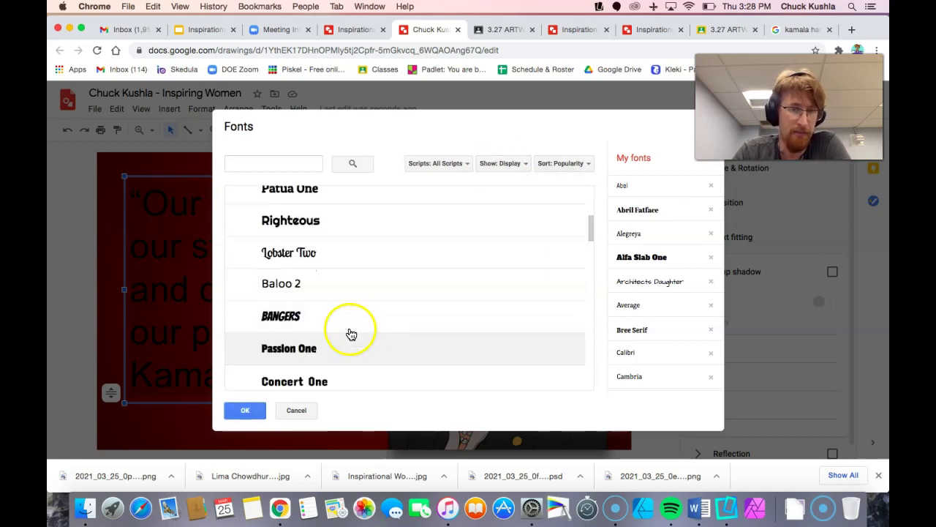
Step: Filter to handwriting fonts, pick Sacramento and confirm it for the quote
{"action": "left_click", "coordinate": [498, 163]}
{"action": "left_click", "coordinate": [526, 222]}
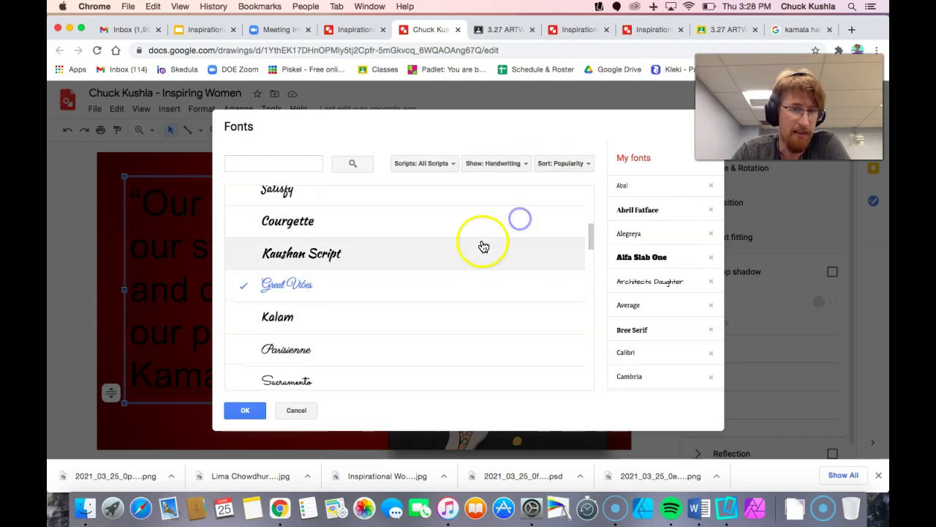
{"action": "scroll", "coordinate": [294, 337], "scroll_direction": "down", "scroll_amount": 3}
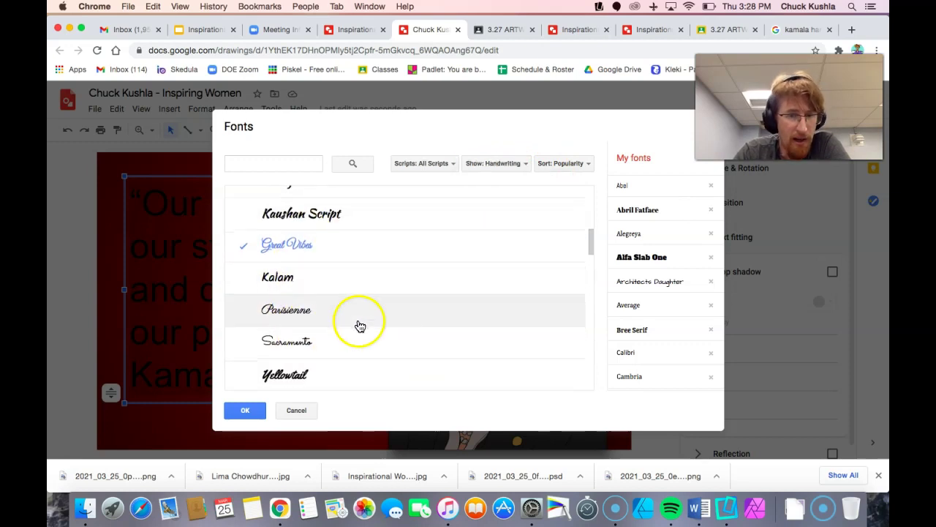
{"action": "scroll", "coordinate": [359, 328], "scroll_direction": "down", "scroll_amount": 1}
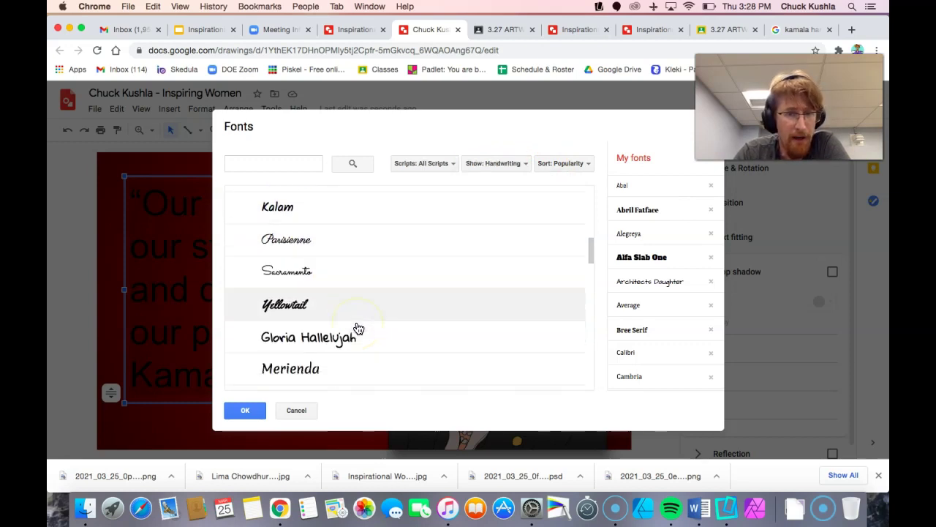
{"action": "left_click", "coordinate": [313, 270]}
{"action": "left_click", "coordinate": [251, 411]}
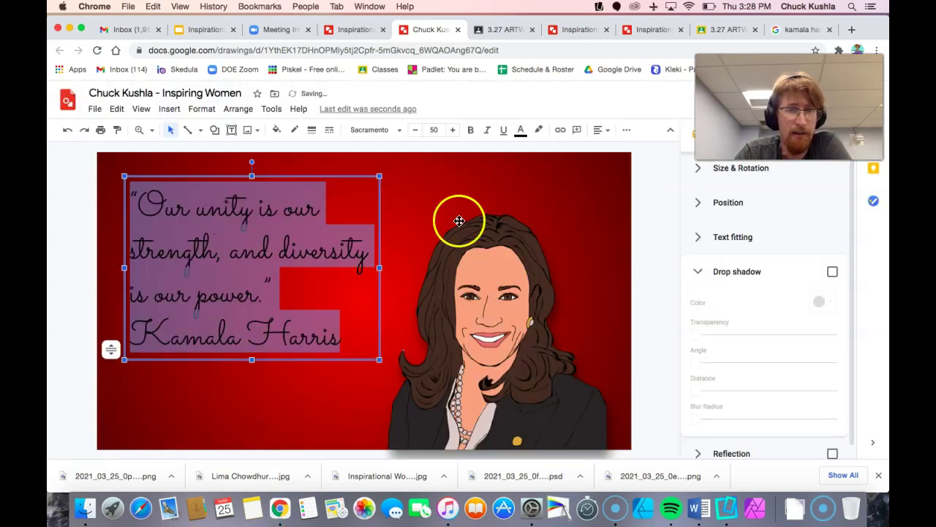
Step: Select the words 'strength,' and 'our power.' in the quote, then clear the selection
{"action": "left_click", "coordinate": [272, 379]}
{"action": "left_click", "coordinate": [266, 315]}
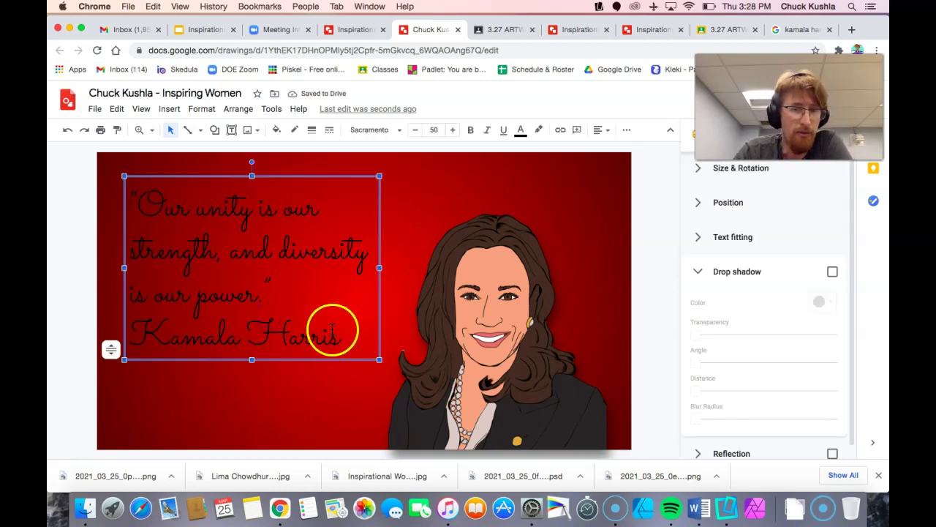
{"action": "left_click_drag", "start_coordinate": [215, 251], "coordinate": [83, 240]}
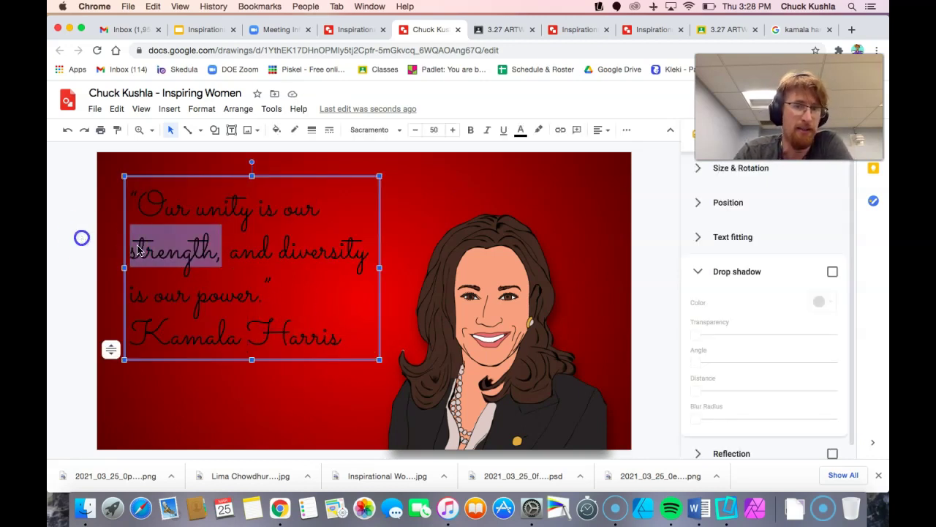
{"action": "left_click_drag", "start_coordinate": [293, 295], "coordinate": [150, 275]}
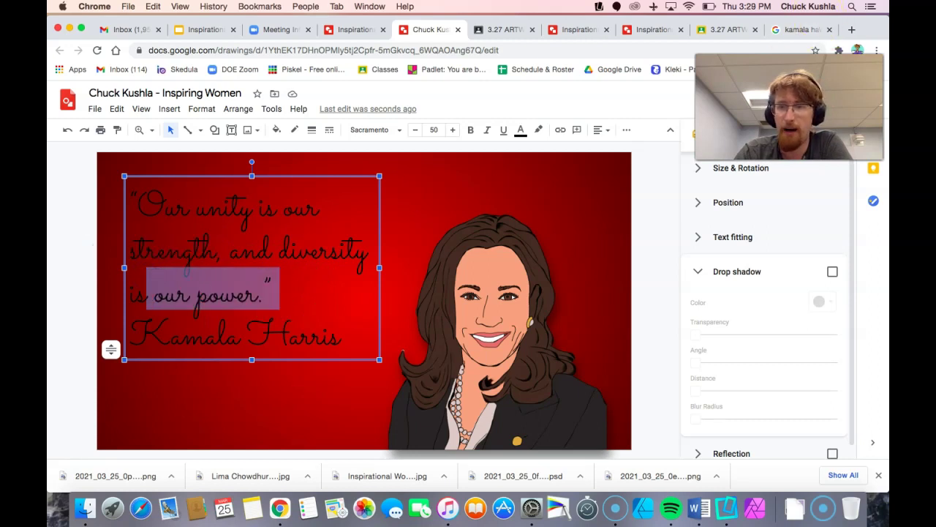
{"action": "left_click", "coordinate": [355, 340]}
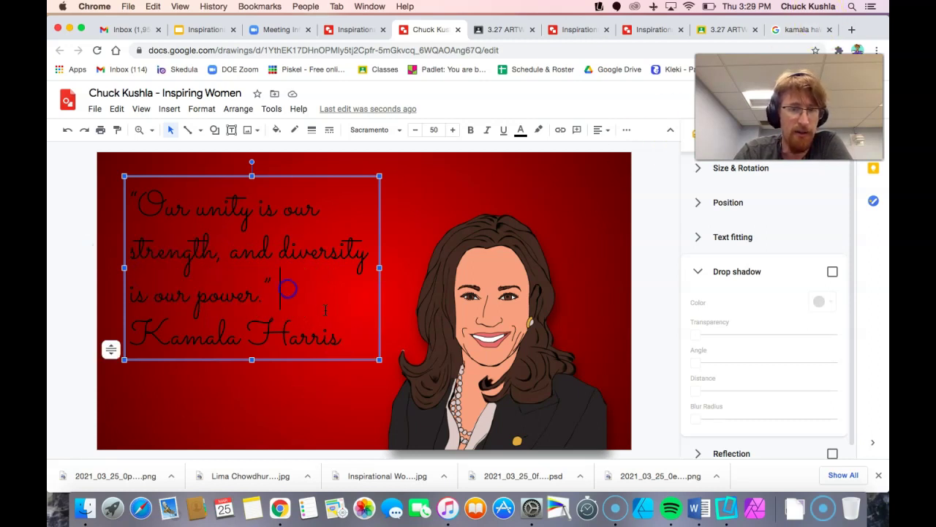
Step: Select the whole quote and enlarge it five size steps to 57
{"action": "left_click_drag", "start_coordinate": [322, 297], "coordinate": [91, 187]}
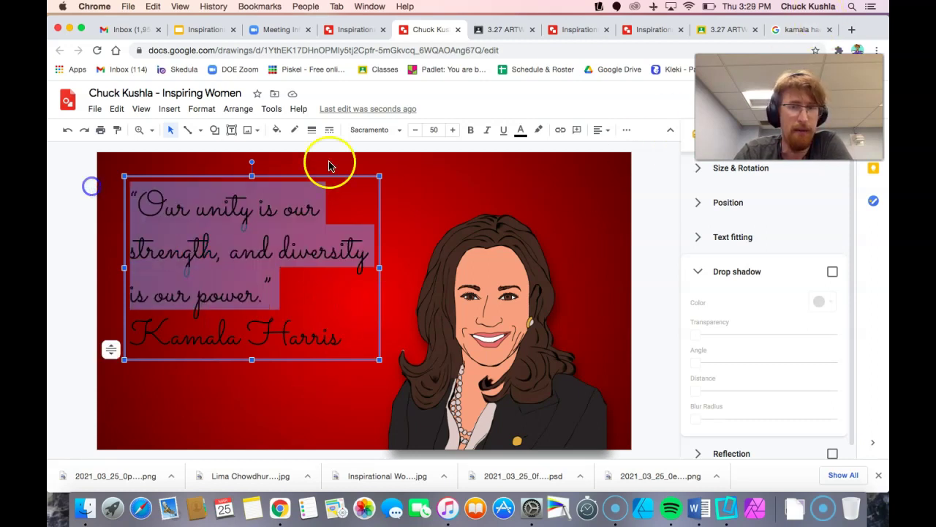
{"action": "left_click", "coordinate": [453, 130]}
{"action": "left_click", "coordinate": [453, 130]}
{"action": "left_click", "coordinate": [453, 131]}
{"action": "left_click", "coordinate": [453, 130]}
{"action": "left_click", "coordinate": [453, 130]}
{"action": "left_click", "coordinate": [452, 131]}
{"action": "left_click", "coordinate": [452, 130]}
Step: Move the attribution name onto its own line below the quote
{"action": "left_click", "coordinate": [234, 361]}
{"action": "key", "text": "Return"}
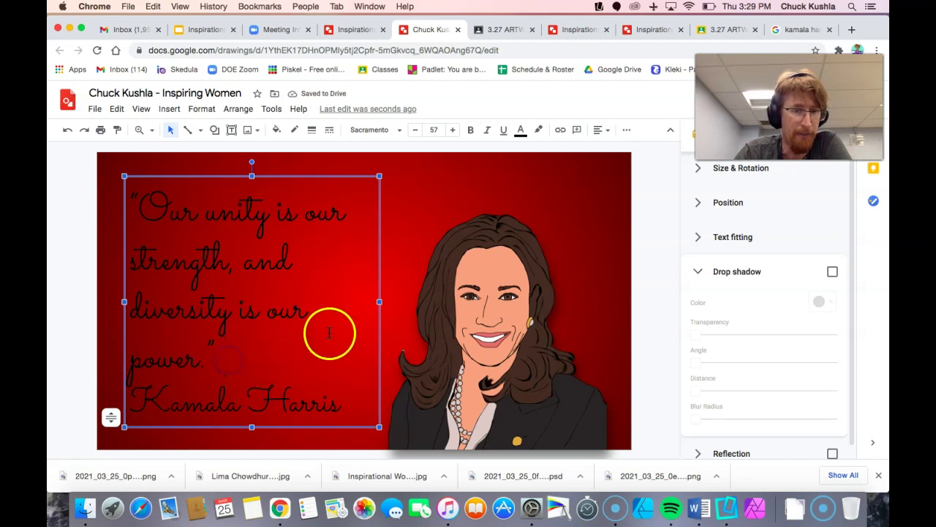
{"action": "left_click_drag", "start_coordinate": [300, 360], "coordinate": [98, 221]}
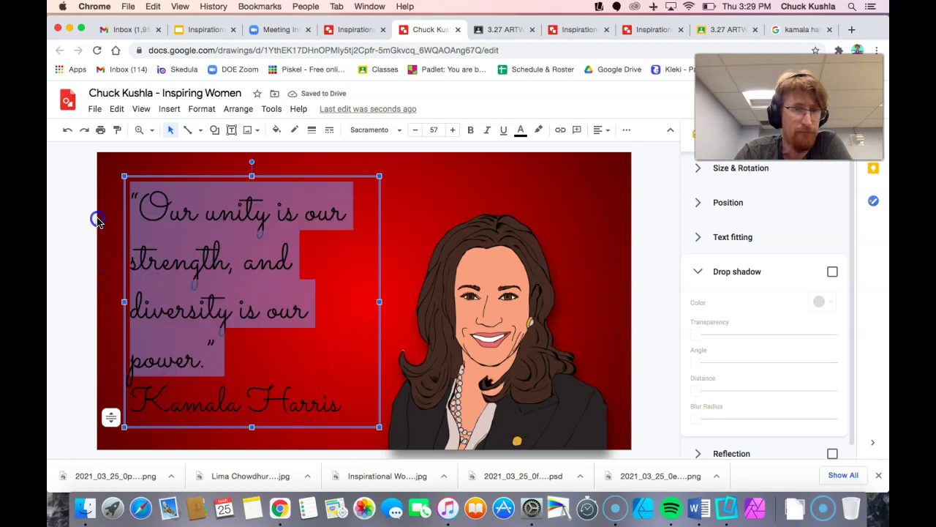
{"action": "left_click", "coordinate": [264, 358]}
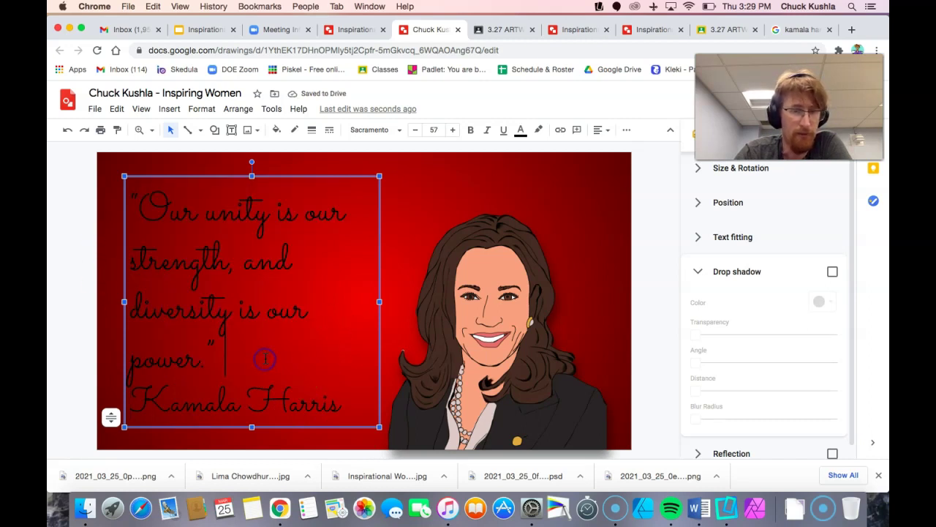
Step: Add space after the quote's paragraph via the line spacing options
{"action": "left_click", "coordinate": [601, 131]}
{"action": "left_click", "coordinate": [626, 130]}
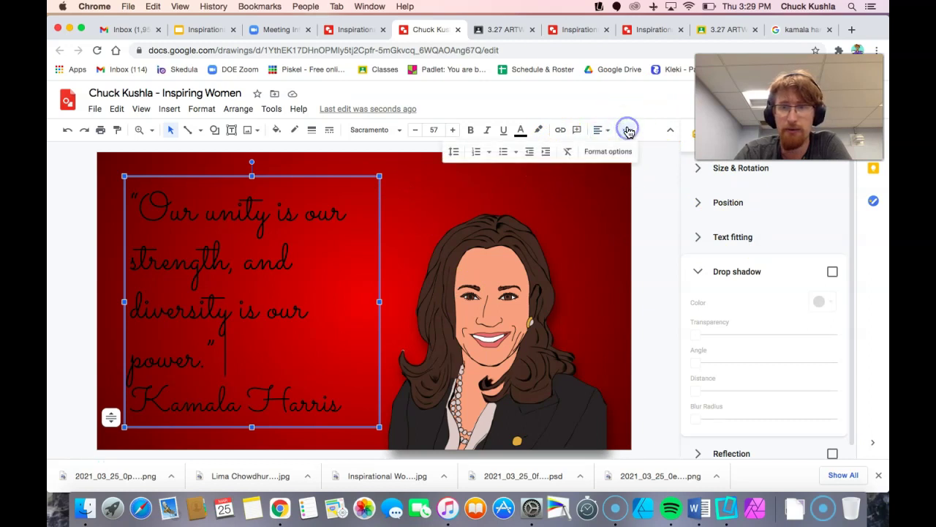
{"action": "left_click", "coordinate": [454, 152]}
{"action": "left_click", "coordinate": [484, 276]}
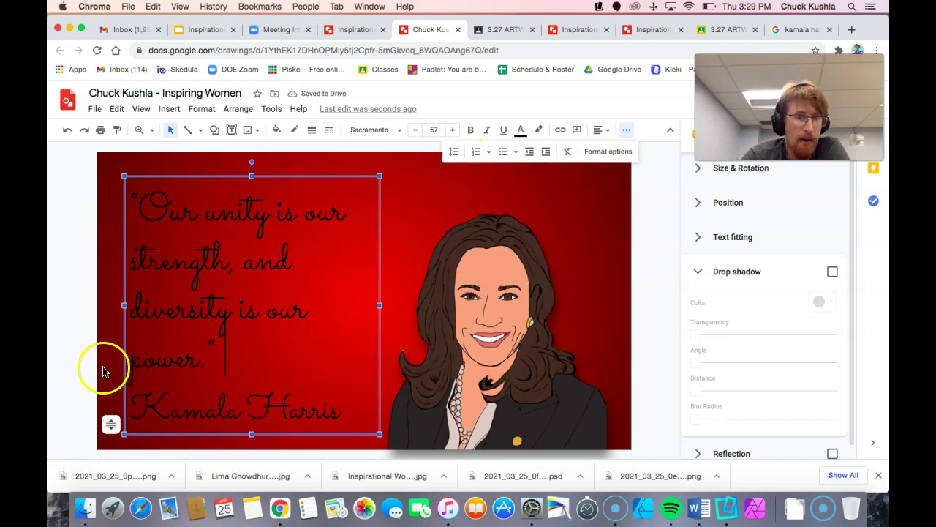
Step: Resize the selected quote up to 60, down, then back to size 57
{"action": "left_click_drag", "start_coordinate": [214, 355], "coordinate": [130, 203]}
{"action": "left_click", "coordinate": [452, 129]}
{"action": "left_click", "coordinate": [452, 130]}
{"action": "left_click", "coordinate": [452, 129]}
{"action": "left_click", "coordinate": [414, 130]}
{"action": "left_click", "coordinate": [414, 130]}
{"action": "left_click", "coordinate": [414, 129]}
{"action": "left_click", "coordinate": [414, 129]}
{"action": "left_click", "coordinate": [414, 130]}
{"action": "left_click", "coordinate": [414, 130]}
{"action": "left_click", "coordinate": [414, 129]}
{"action": "left_click", "coordinate": [414, 130]}
{"action": "left_click", "coordinate": [414, 130]}
{"action": "left_click", "coordinate": [415, 130]}
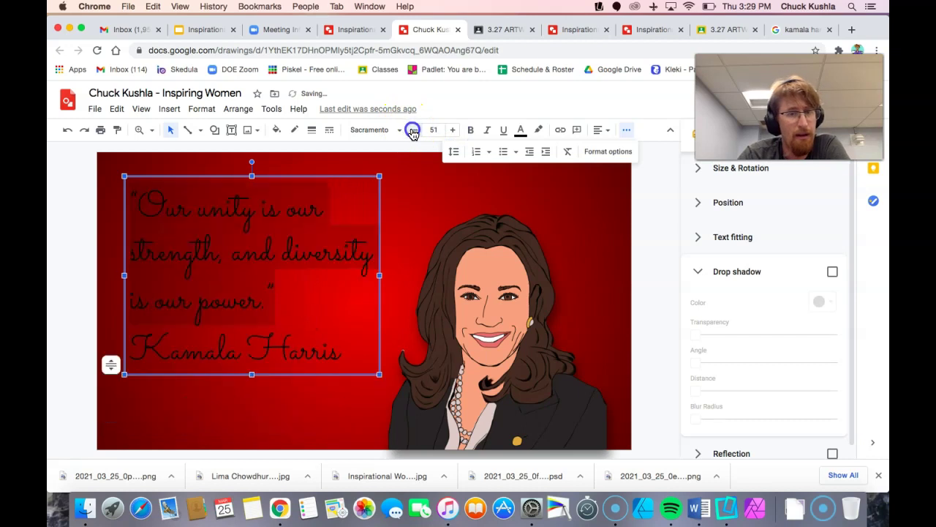
{"action": "left_click", "coordinate": [453, 130]}
{"action": "left_click", "coordinate": [453, 130]}
{"action": "left_click", "coordinate": [453, 130]}
{"action": "left_click", "coordinate": [453, 130]}
{"action": "left_click", "coordinate": [453, 130]}
{"action": "left_click", "coordinate": [453, 130]}
{"action": "left_click", "coordinate": [453, 130]}
Step: Deselect, then select the entire quote and credit text
{"action": "left_click", "coordinate": [208, 369]}
{"action": "left_click", "coordinate": [178, 349]}
{"action": "left_click_drag", "start_coordinate": [347, 400], "coordinate": [106, 198]}
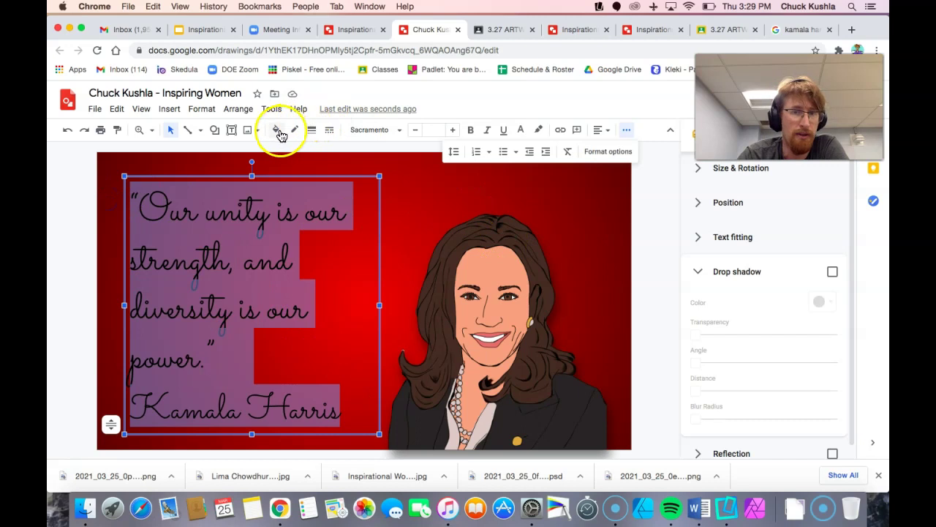
Step: Set the selected quote and credit text colour to white
{"action": "left_click", "coordinate": [520, 129]}
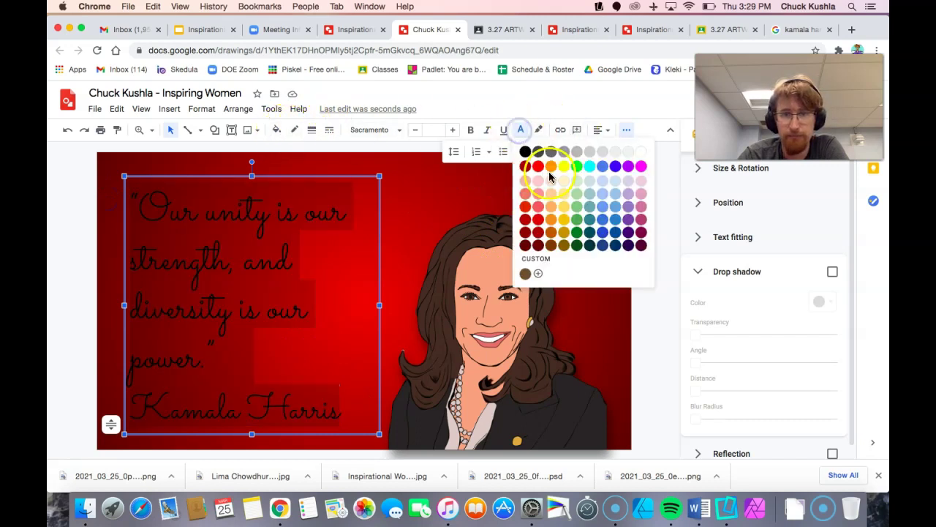
{"action": "left_click", "coordinate": [641, 152]}
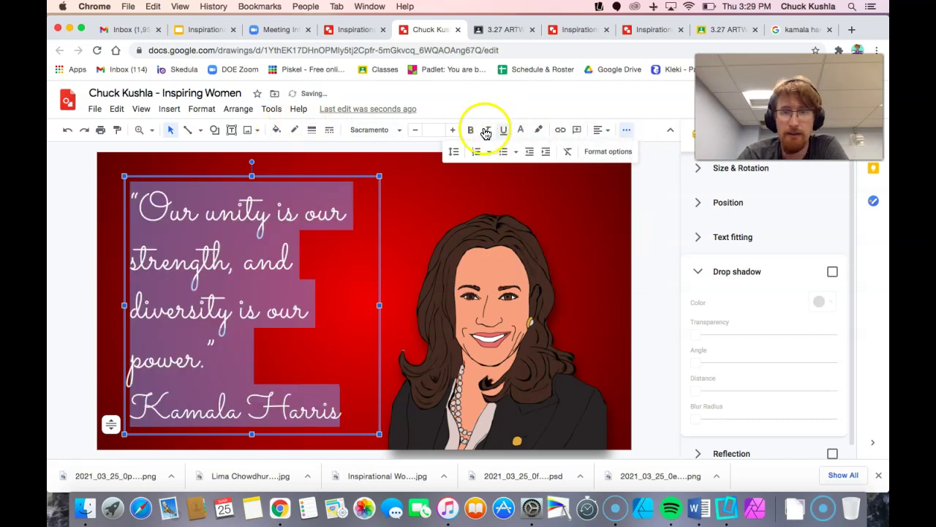
{"action": "left_click", "coordinate": [293, 407]}
Step: Select the word 'strength' and bring up the highlight colour palette
{"action": "left_click_drag", "start_coordinate": [223, 252], "coordinate": [134, 249]}
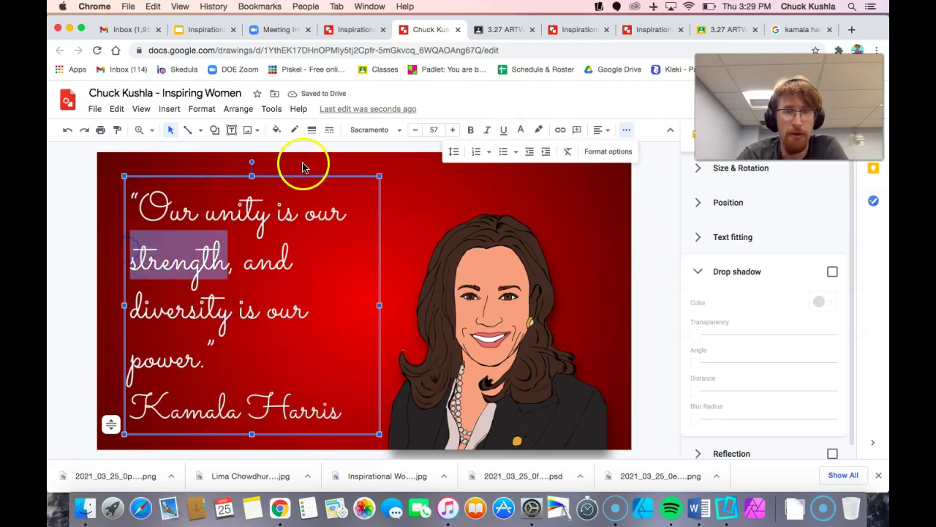
{"action": "left_click", "coordinate": [539, 129]}
{"action": "left_click", "coordinate": [540, 129]}
{"action": "left_click", "coordinate": [541, 130]}
{"action": "left_click", "coordinate": [541, 130]}
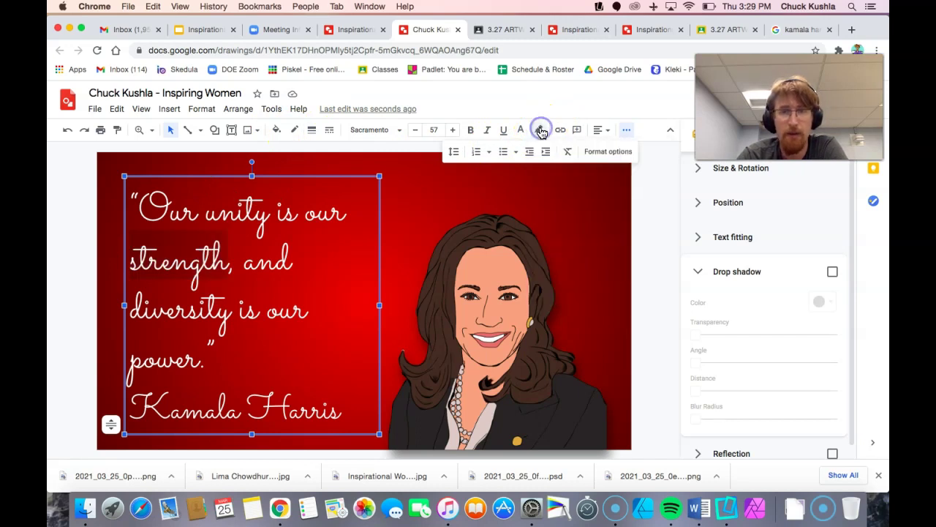
{"action": "left_click", "coordinate": [521, 131]}
{"action": "left_click", "coordinate": [522, 136]}
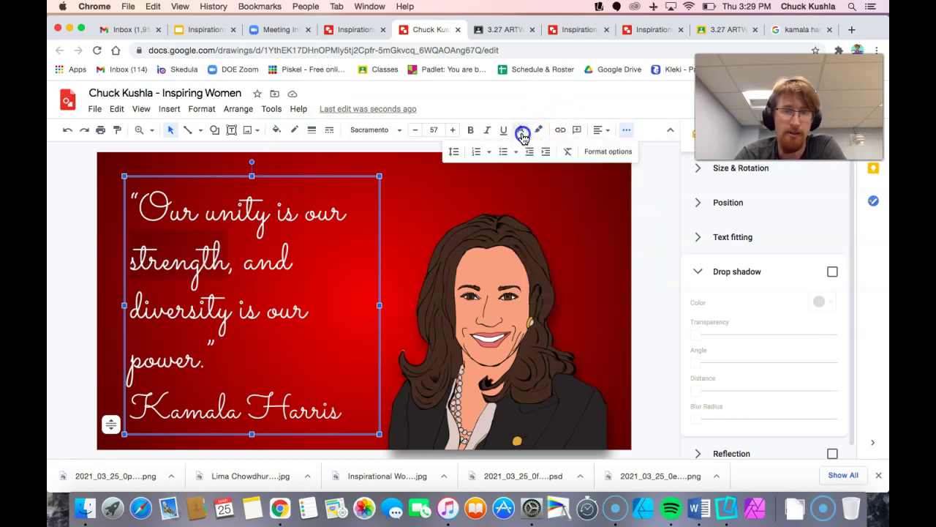
{"action": "left_click", "coordinate": [539, 133]}
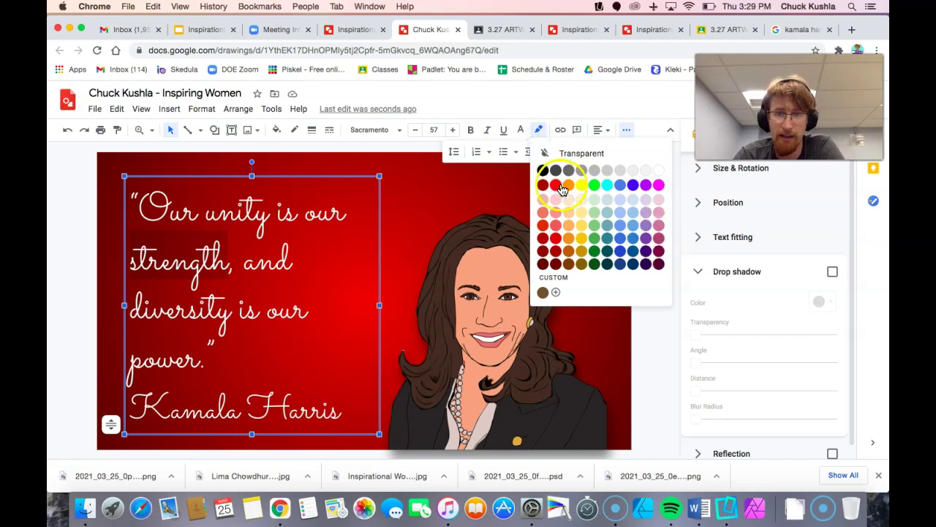
Step: Highlight 'strength,' in dark red, replacing an accidental brown highlight
{"action": "left_click", "coordinate": [573, 267]}
{"action": "left_click", "coordinate": [325, 272]}
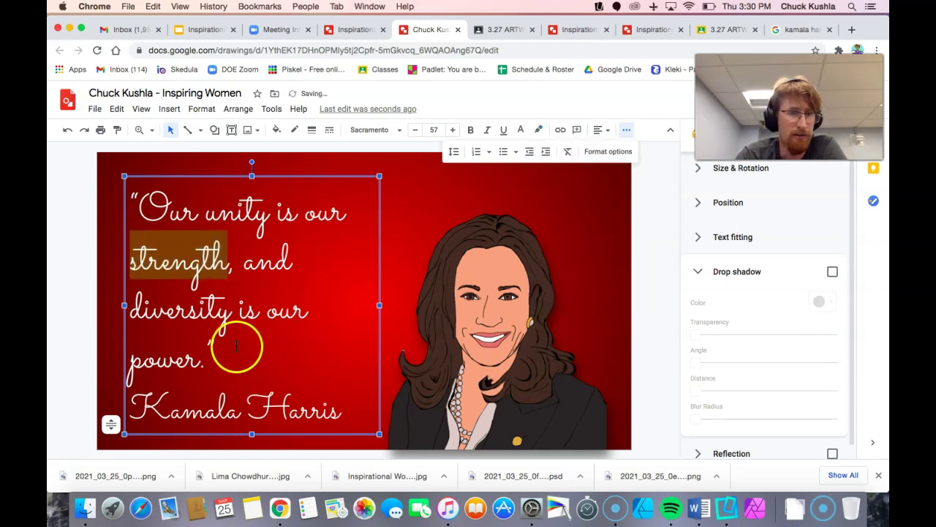
{"action": "key", "text": "super+z"}
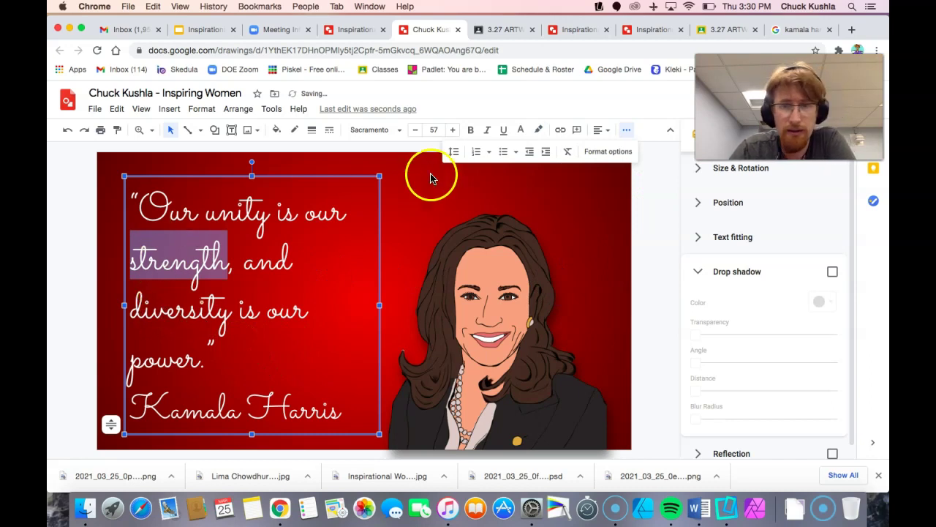
{"action": "left_click", "coordinate": [538, 129]}
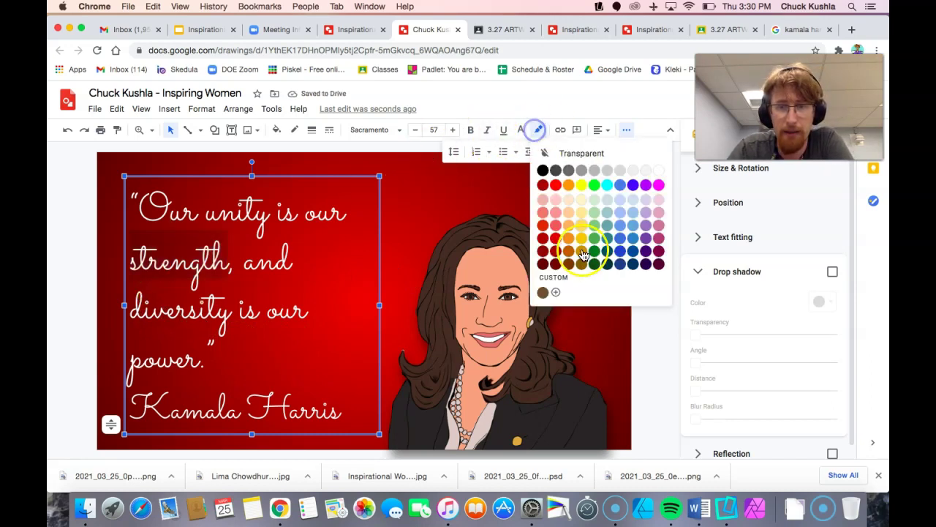
{"action": "left_click", "coordinate": [551, 268]}
{"action": "left_click", "coordinate": [210, 359]}
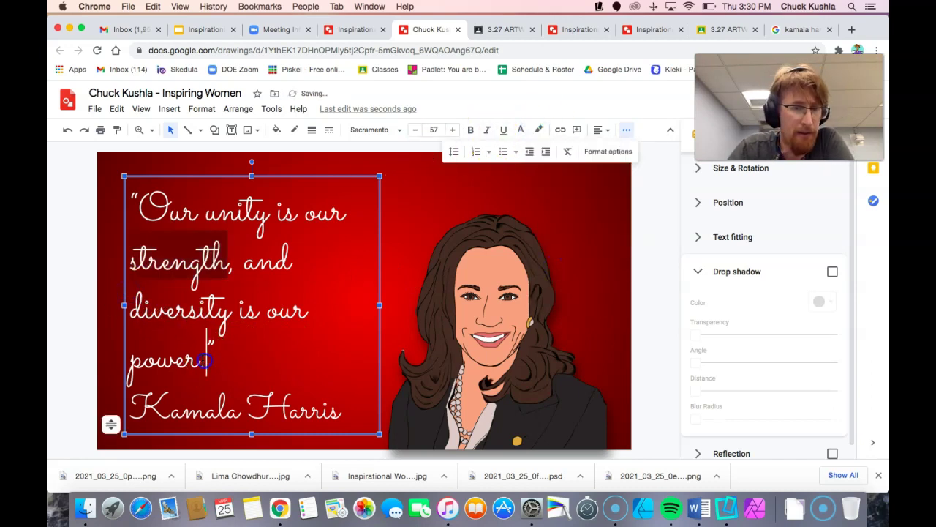
Step: Highlight the word 'power.' in dark red
{"action": "left_click_drag", "start_coordinate": [204, 359], "coordinate": [120, 351]}
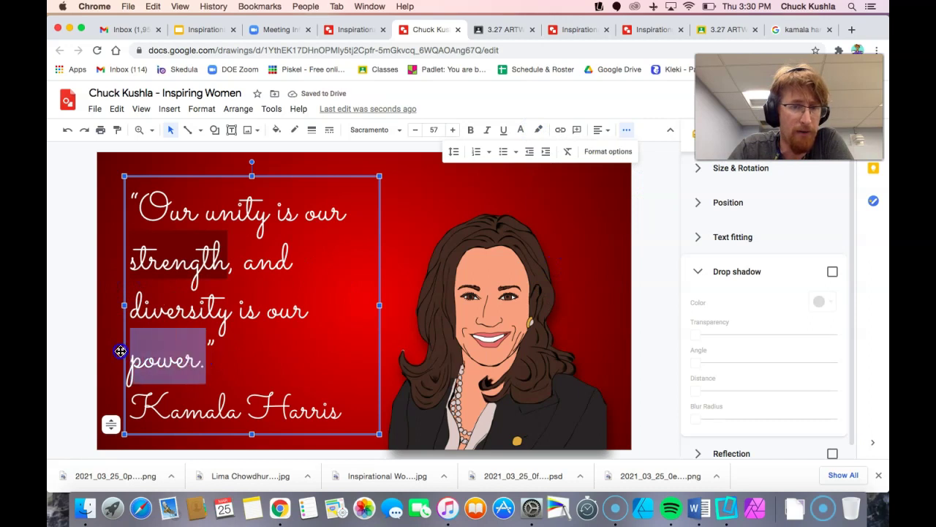
{"action": "left_click", "coordinate": [538, 129]}
{"action": "left_click", "coordinate": [556, 259]}
{"action": "left_click", "coordinate": [278, 364]}
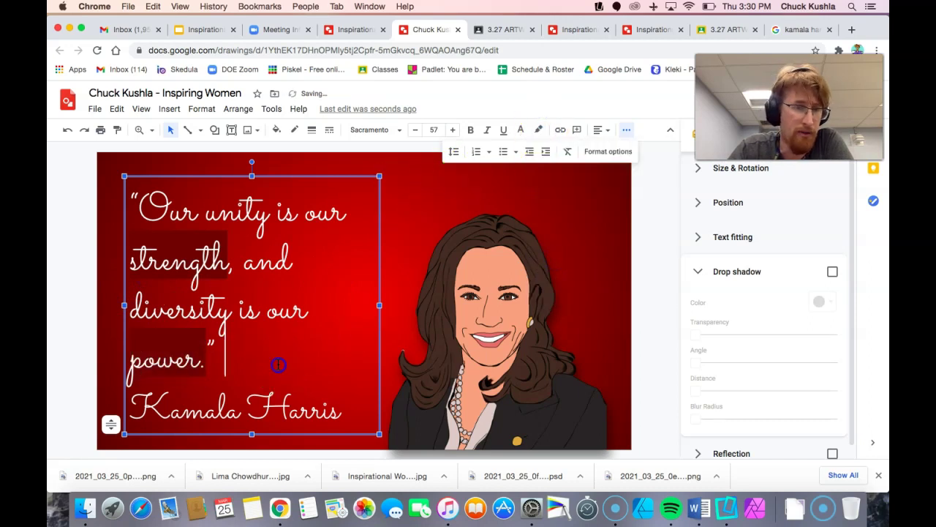
{"action": "left_click", "coordinate": [379, 305]}
{"action": "left_click", "coordinate": [251, 357]}
Step: Enlarge 'power.' step by step to size 64
{"action": "left_click_drag", "start_coordinate": [186, 347], "coordinate": [112, 359]}
{"action": "left_click", "coordinate": [453, 130]}
{"action": "left_click", "coordinate": [452, 130]}
{"action": "left_click", "coordinate": [452, 130]}
{"action": "left_click", "coordinate": [452, 130]}
{"action": "left_click", "coordinate": [452, 130]}
{"action": "left_click", "coordinate": [452, 129]}
{"action": "left_click", "coordinate": [452, 130]}
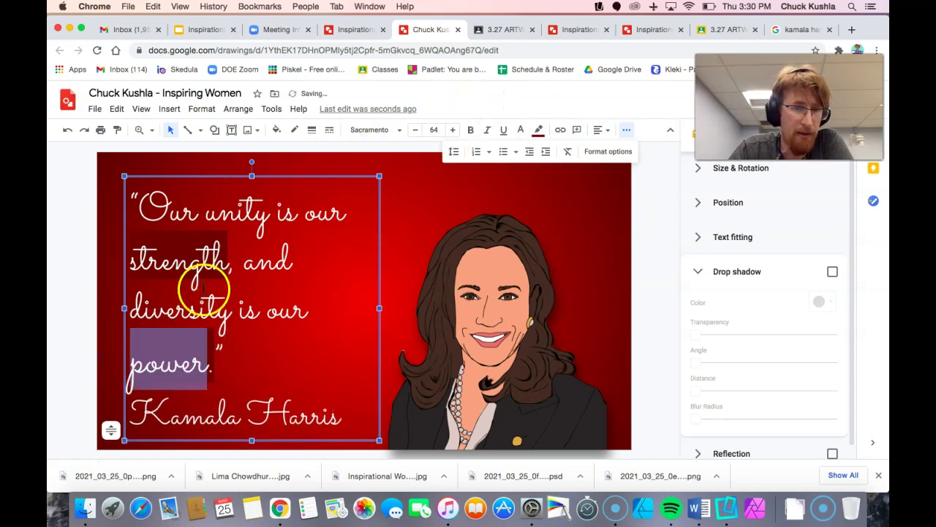
{"action": "left_click_drag", "start_coordinate": [223, 269], "coordinate": [126, 265]}
Step: Enlarge 'strength,' to size 63 and narrow the quote text box
{"action": "left_click", "coordinate": [452, 129]}
{"action": "left_click", "coordinate": [452, 130]}
{"action": "left_click", "coordinate": [452, 129]}
{"action": "left_click", "coordinate": [452, 130]}
{"action": "left_click", "coordinate": [452, 130]}
{"action": "left_click", "coordinate": [452, 129]}
{"action": "left_click", "coordinate": [452, 130]}
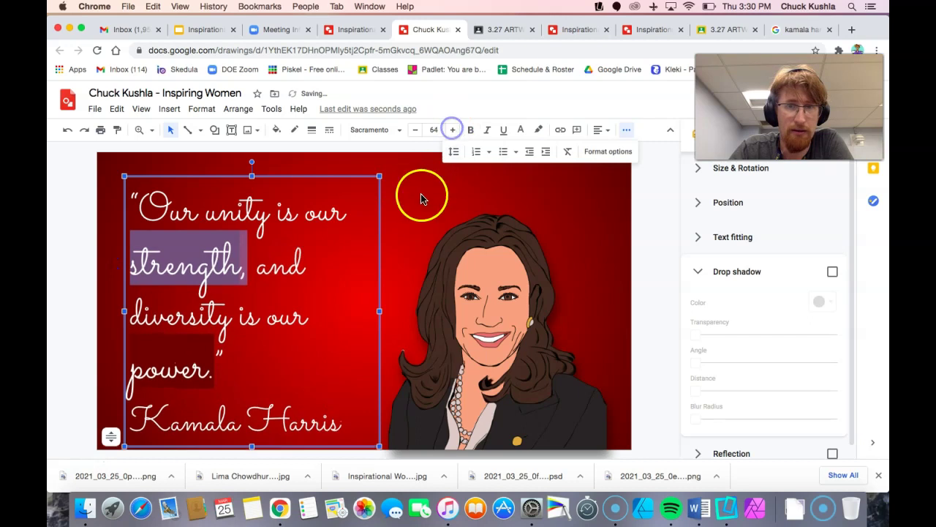
{"action": "left_click_drag", "start_coordinate": [210, 179], "coordinate": [207, 169]}
{"action": "left_click_drag", "start_coordinate": [384, 298], "coordinate": [434, 277]}
{"action": "key", "text": "super+z"}
{"action": "key", "text": "super+z"}
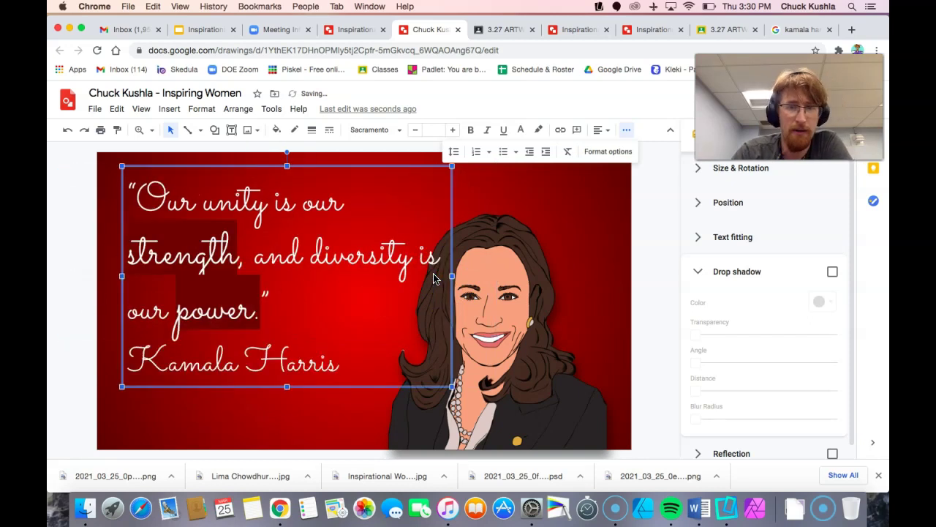
{"action": "left_click_drag", "start_coordinate": [455, 276], "coordinate": [371, 303]}
{"action": "left_click", "coordinate": [303, 328]}
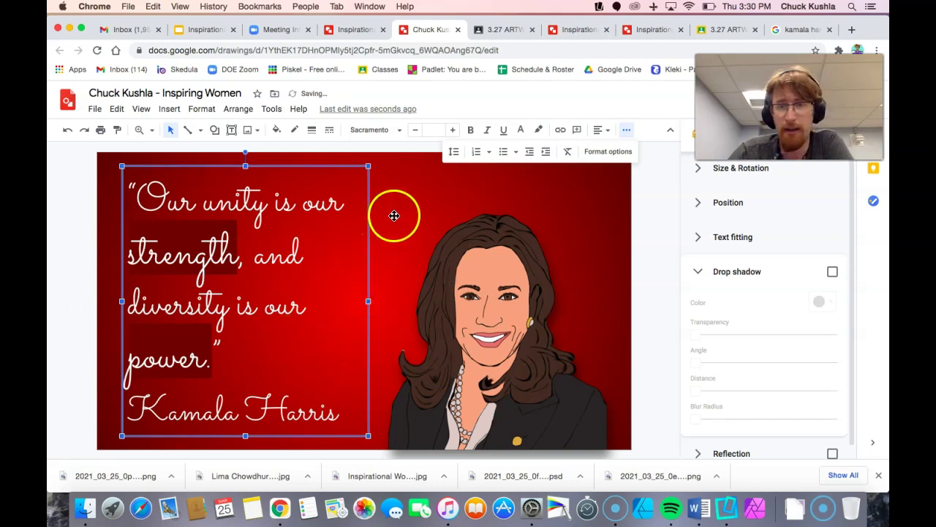
Step: Center-align every line of the quote and credit
{"action": "left_click", "coordinate": [601, 134]}
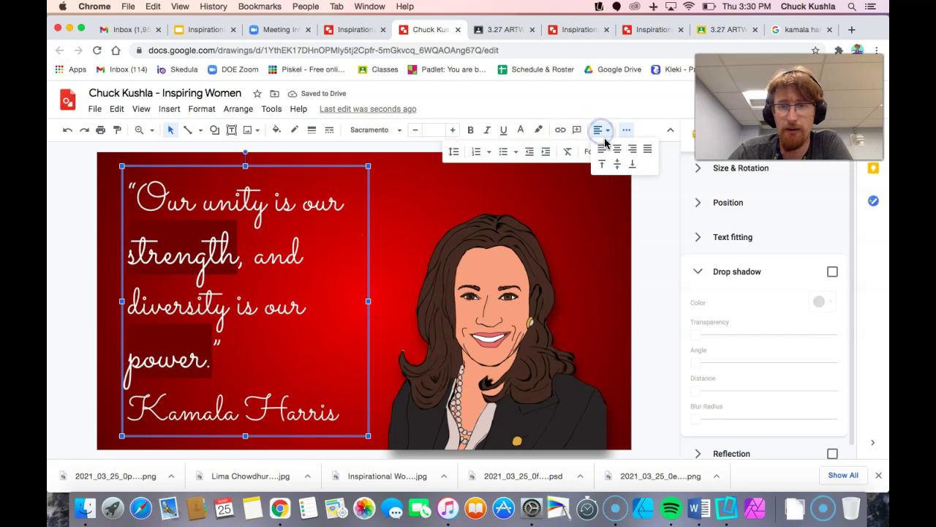
{"action": "left_click", "coordinate": [627, 151]}
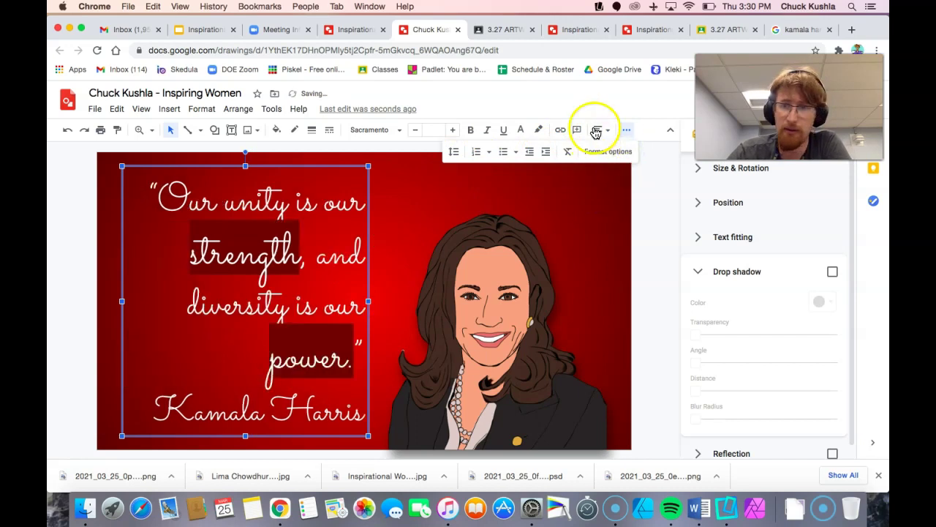
{"action": "left_click", "coordinate": [600, 130]}
{"action": "left_click", "coordinate": [618, 154]}
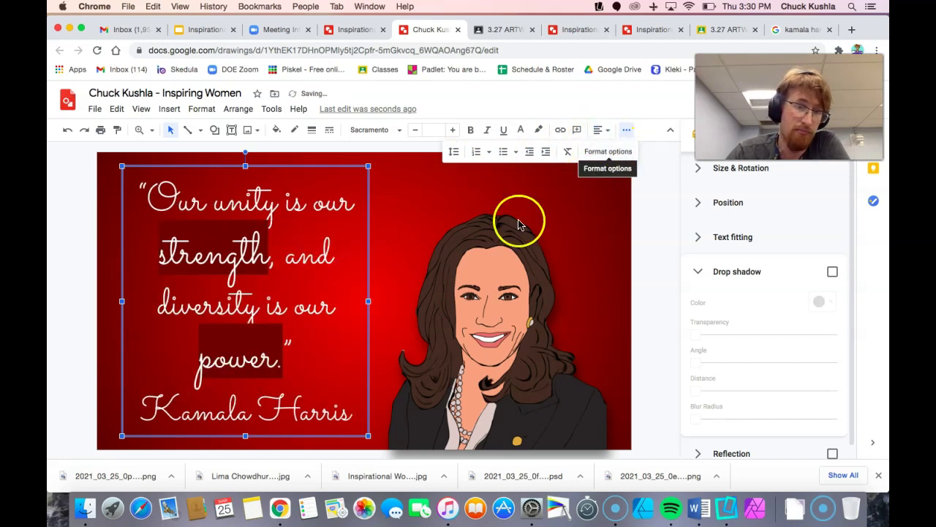